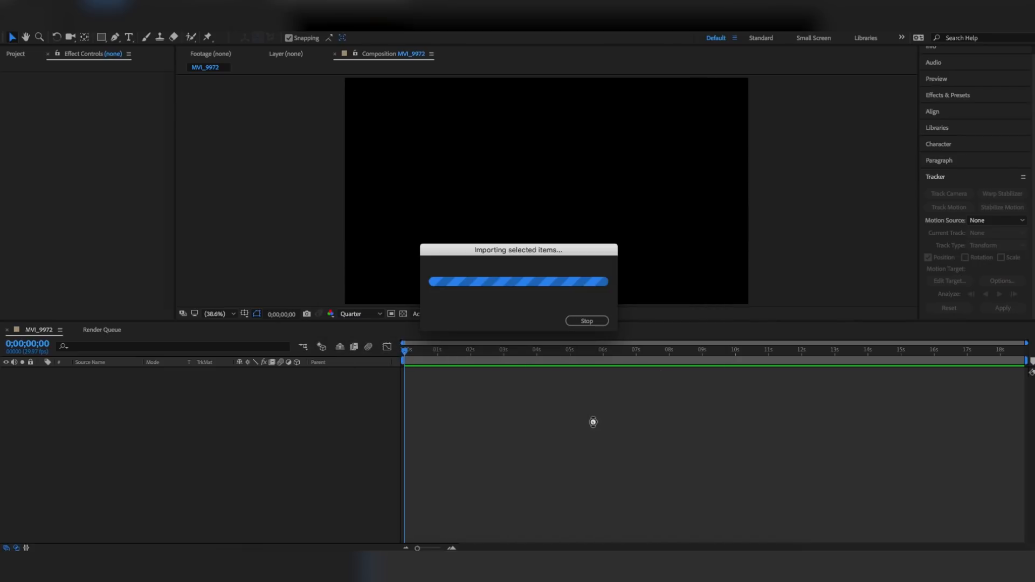
Create a composition from the imported MVI_9972.MOV clip and cut away its footage before 0;00;05;02
left_click_drag(40, 172, 54, 335)
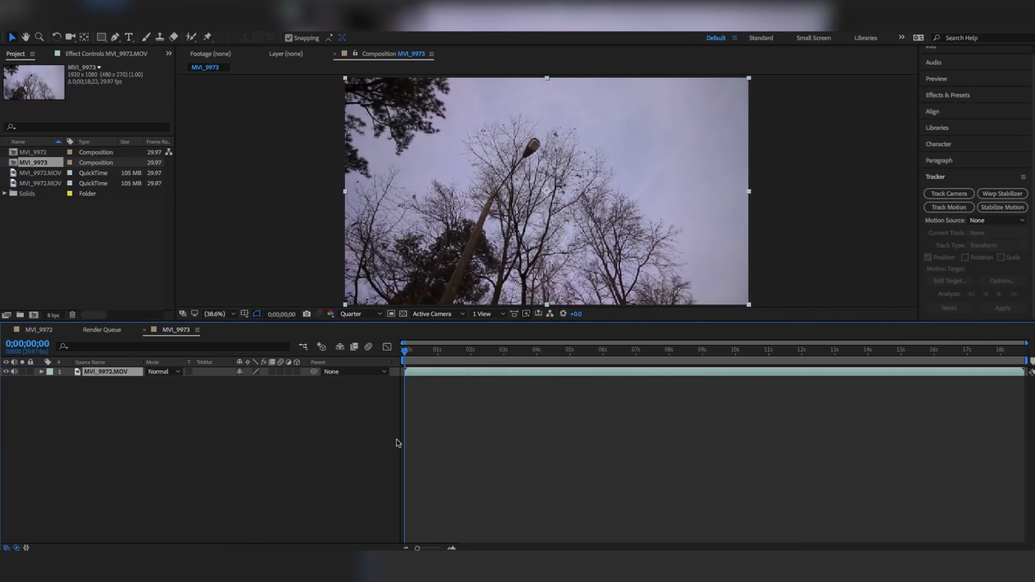
left_click_drag(405, 351, 573, 373)
left_click(572, 373)
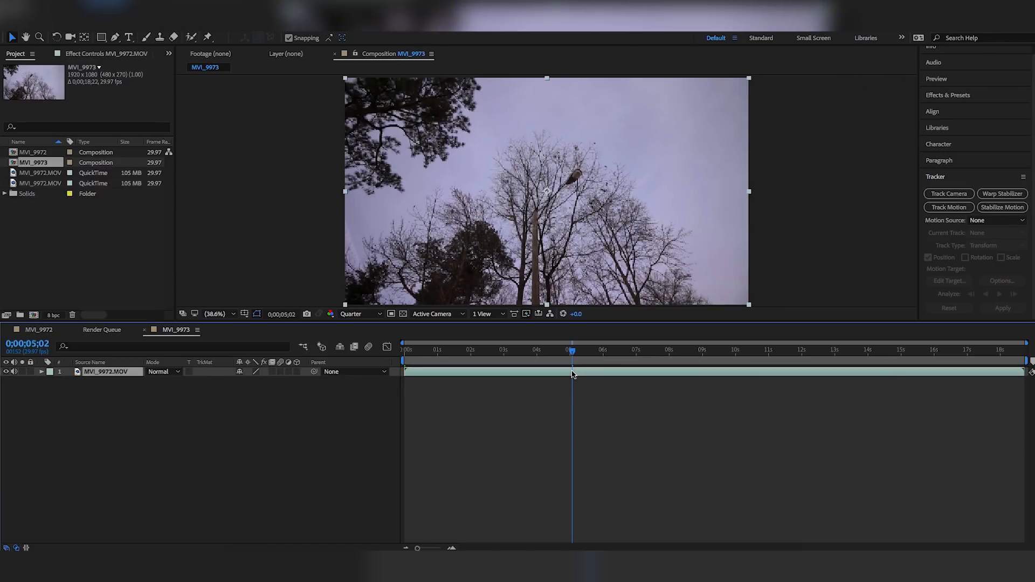
key("ctrl+shift+d")
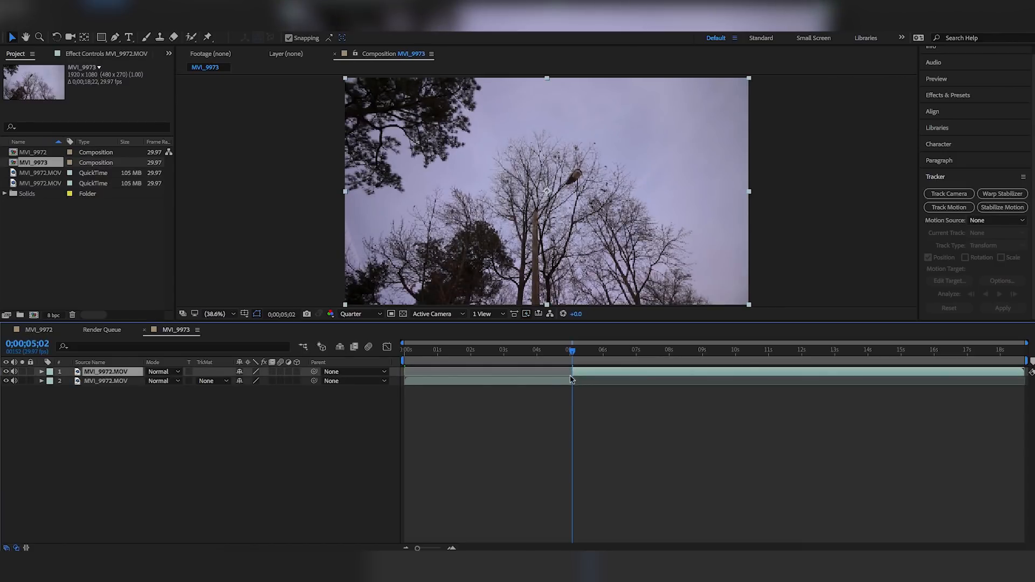
left_click(561, 381)
key("Delete")
Remove the footage after 0;00;07;27 and move the remaining clip to the start of the timeline
key("space")
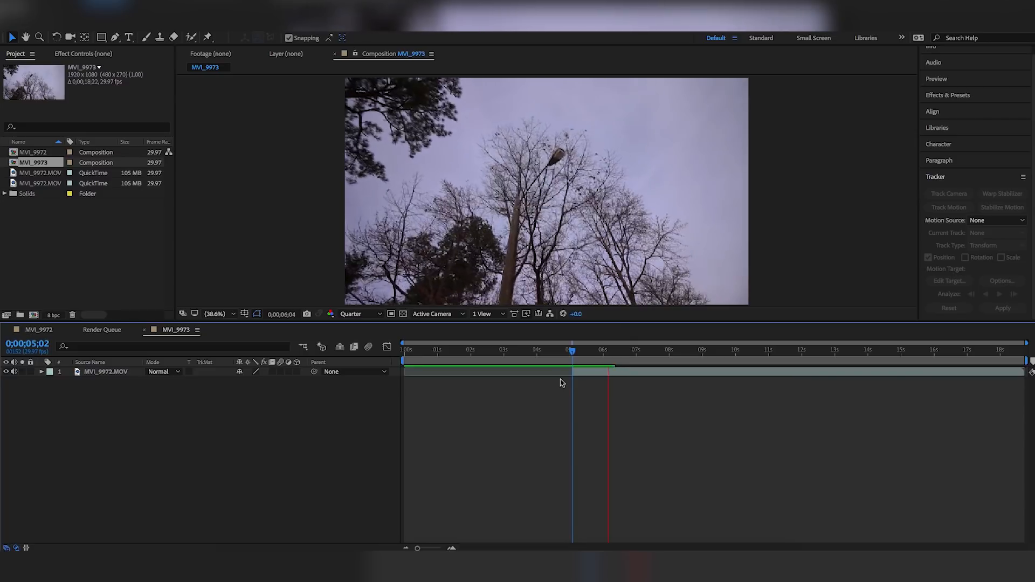
key("space")
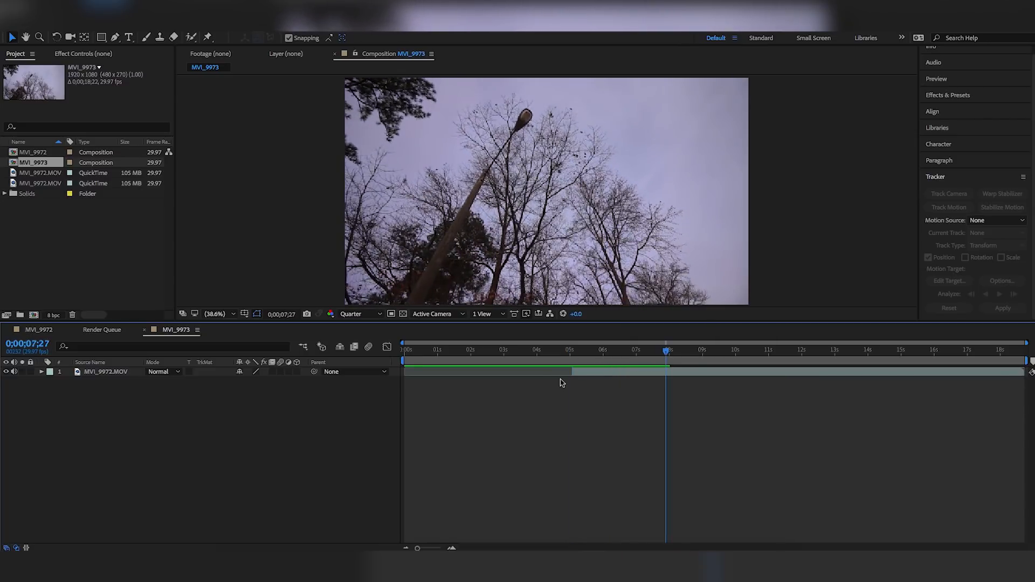
left_click(677, 372)
key("ctrl+shift+d")
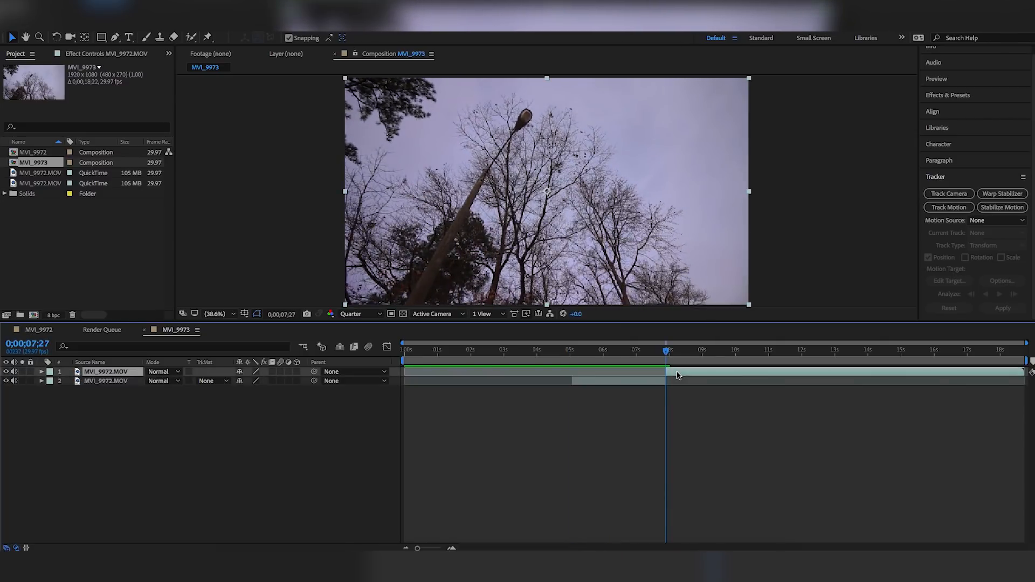
key("Delete")
left_click_drag(608, 377, 435, 376)
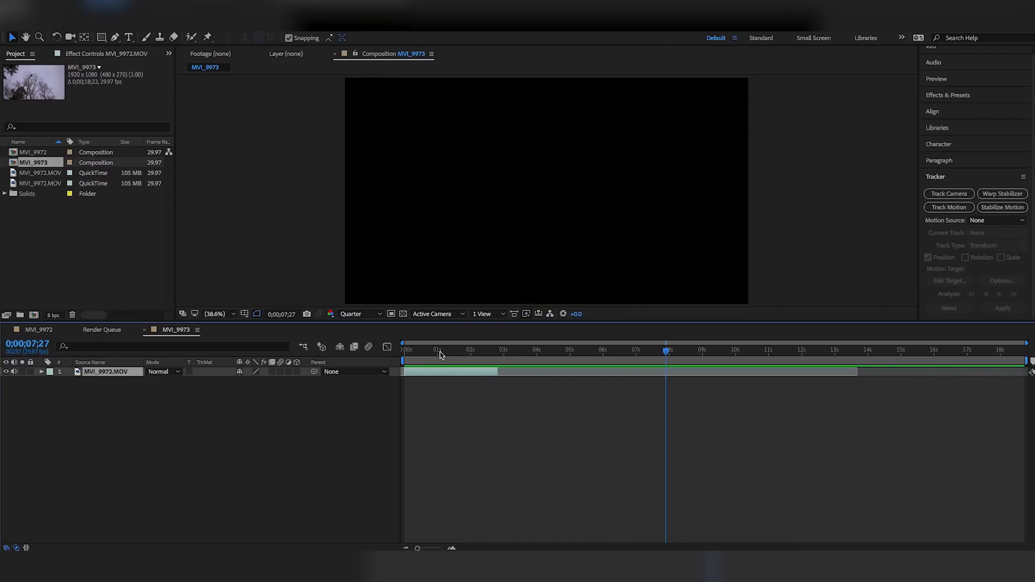
left_click(397, 350)
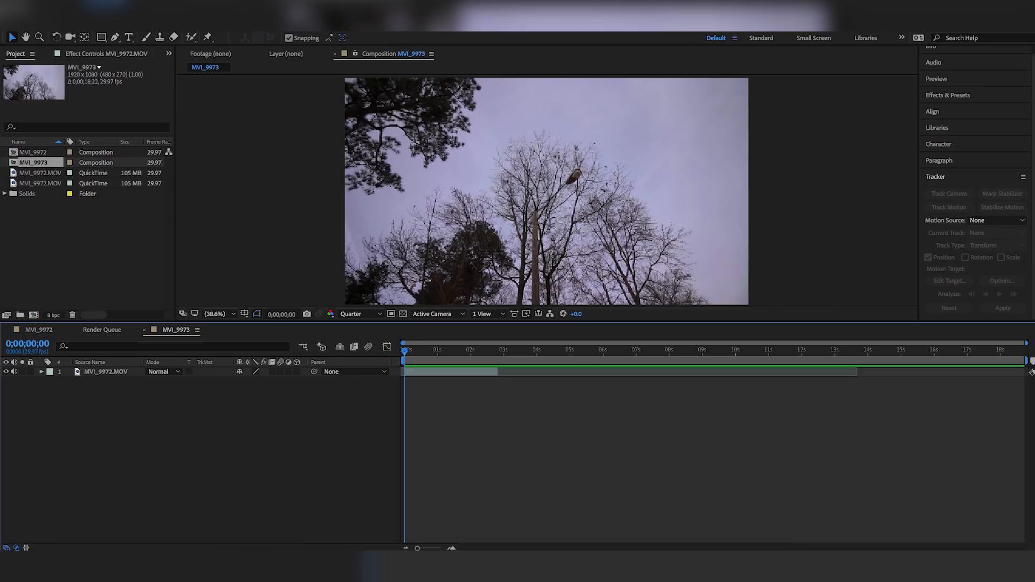
Create a white 1920 x 1080 px solid layer named "light"
left_click(214, 31)
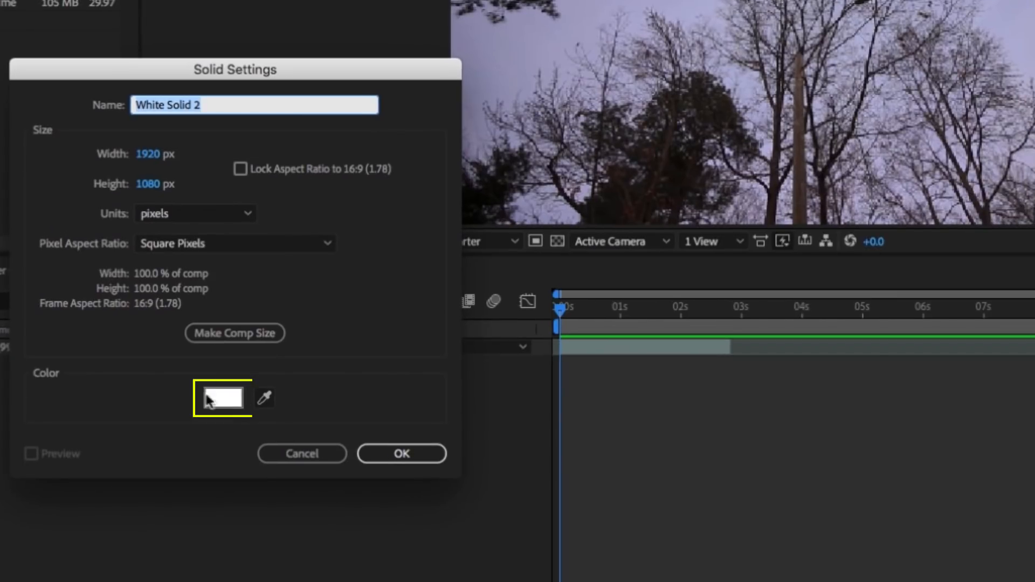
key("BackSpace")
type("light")
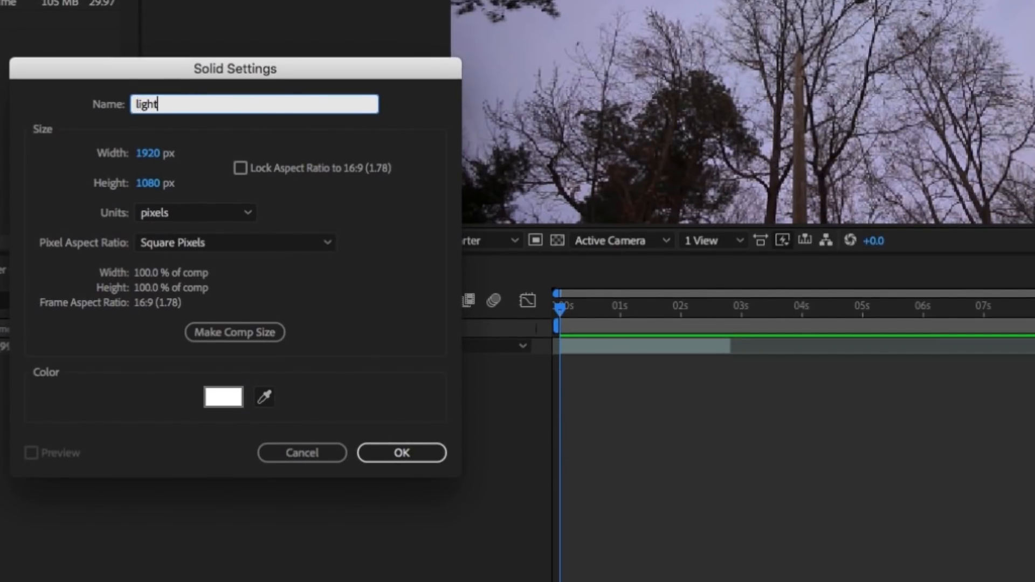
key("Return")
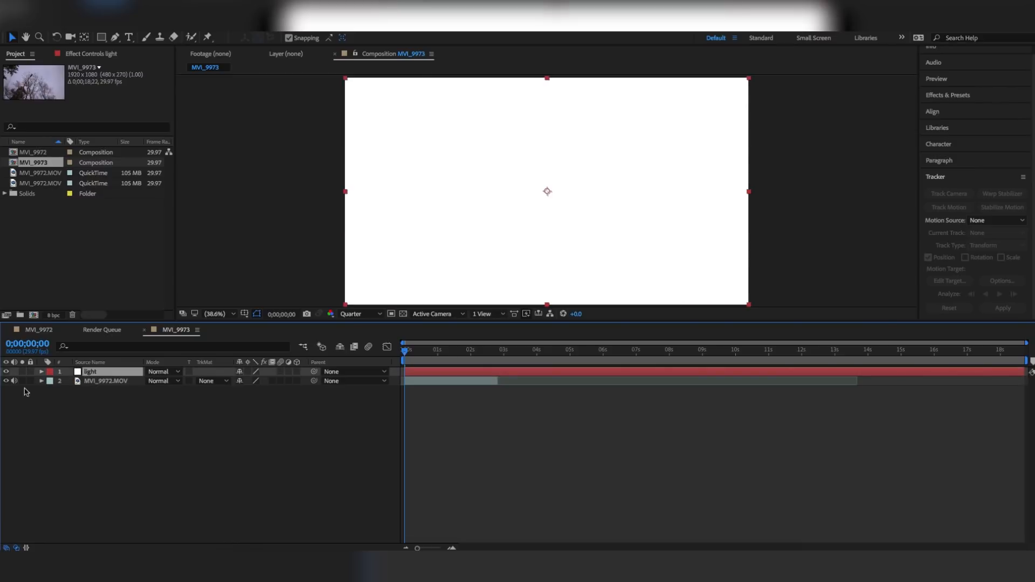
Hide the light solid and draw a closed Pen mask on it around the street lamp's glass
left_click(6, 372)
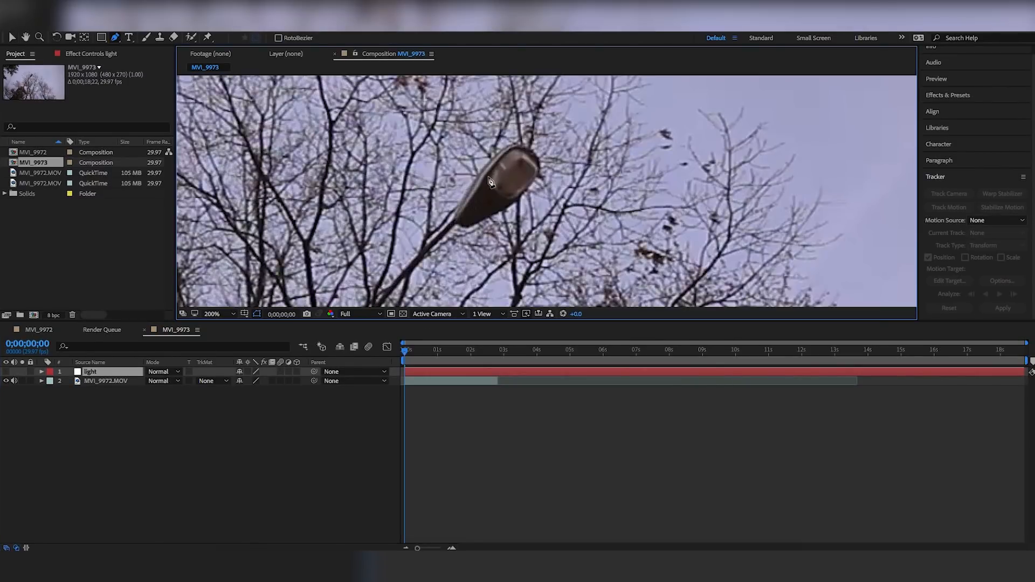
left_click(488, 177)
left_click(496, 163)
left_click_drag(506, 153, 523, 150)
left_click(532, 153)
left_click(538, 173)
left_click(524, 191)
left_click(511, 199)
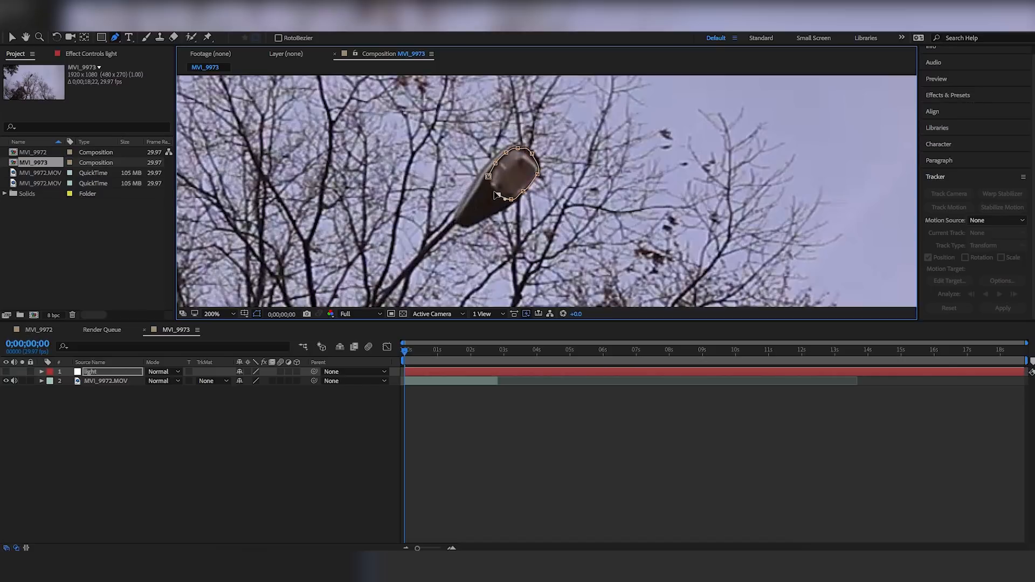
left_click(488, 177)
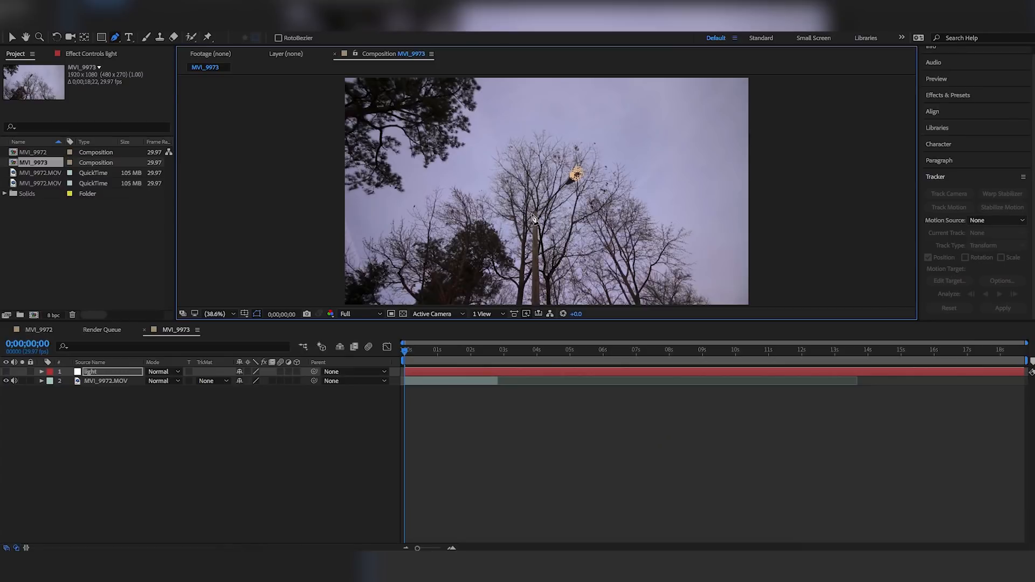
Turn the light layer's visibility back on
left_click(508, 453)
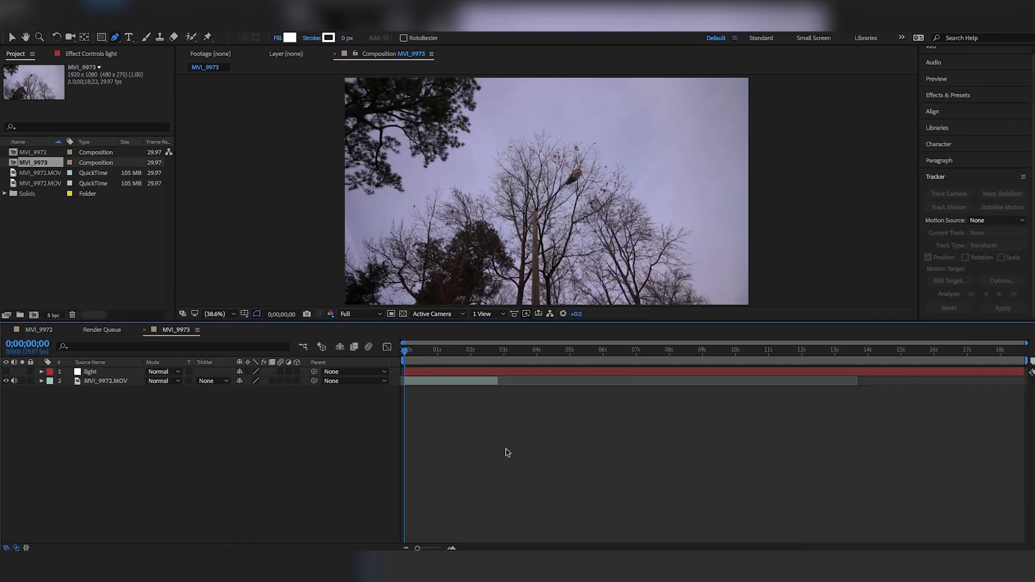
left_click(423, 376)
left_click(6, 371)
left_click(475, 480)
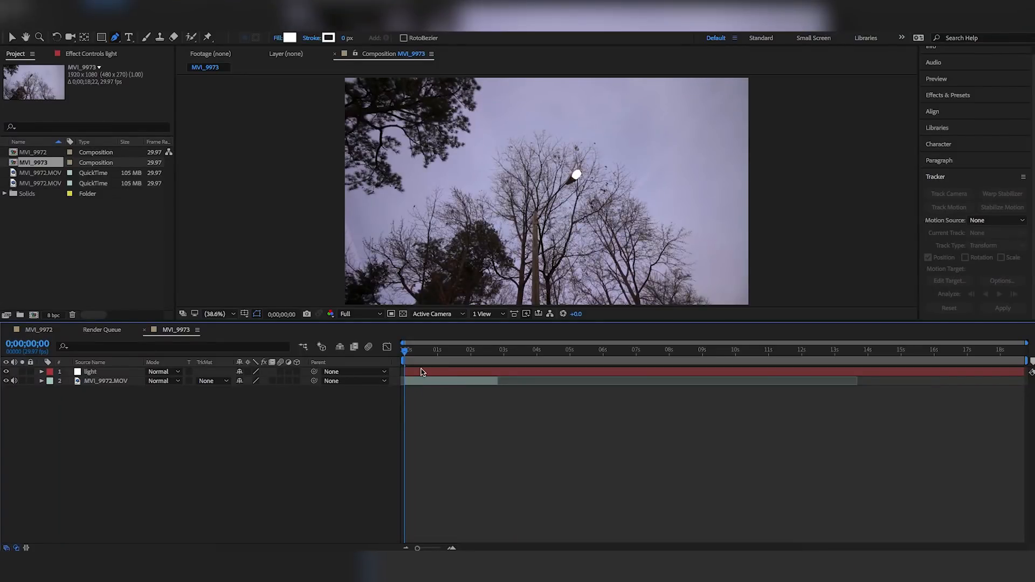
Show the mask properties of the light layer and set Mask Feather to 20 pixels
left_click(421, 372)
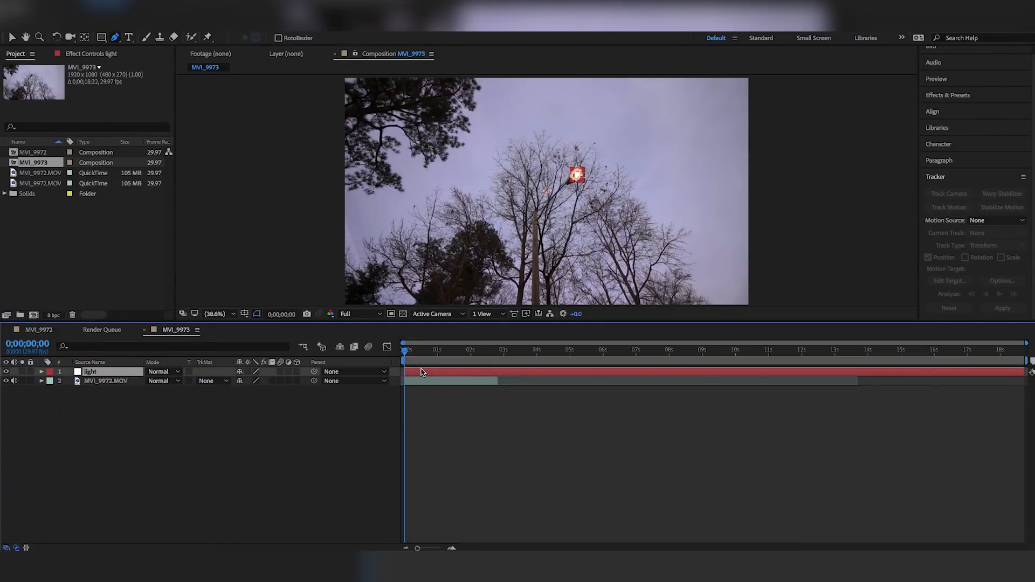
key("m")
key("m")
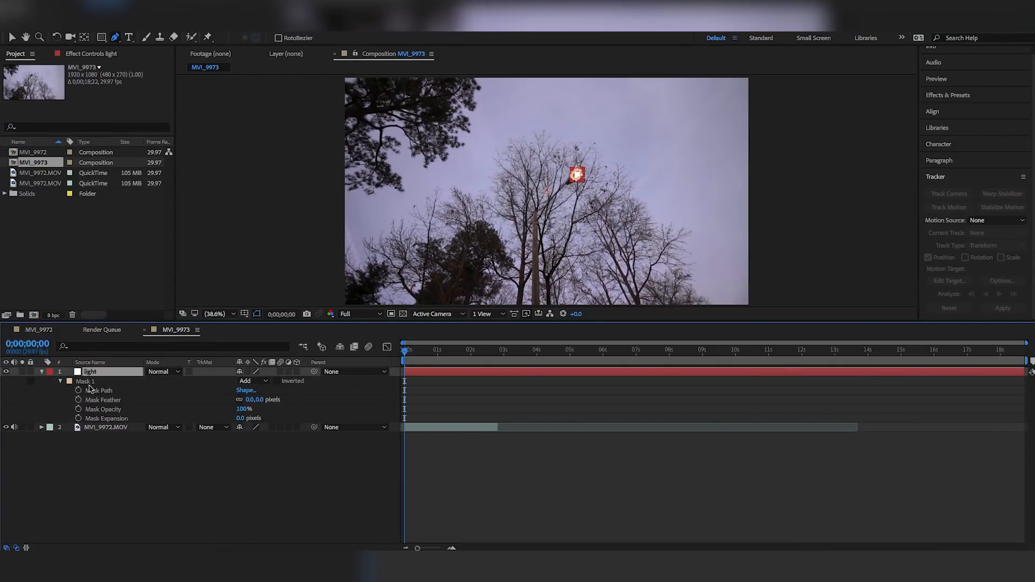
left_click_drag(250, 400, 470, 548)
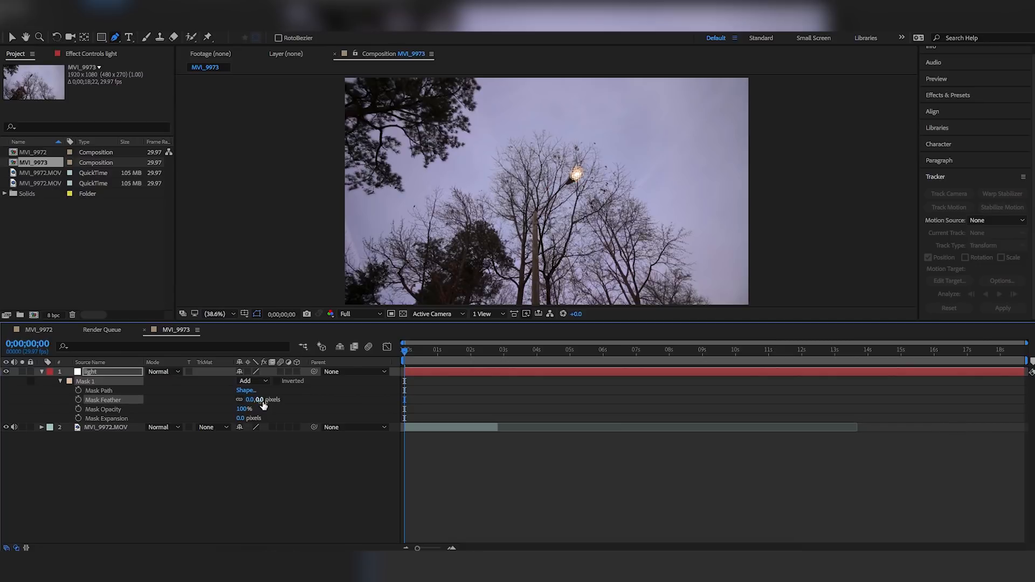
left_click(261, 400)
type("20")
key("Return")
left_click(424, 458)
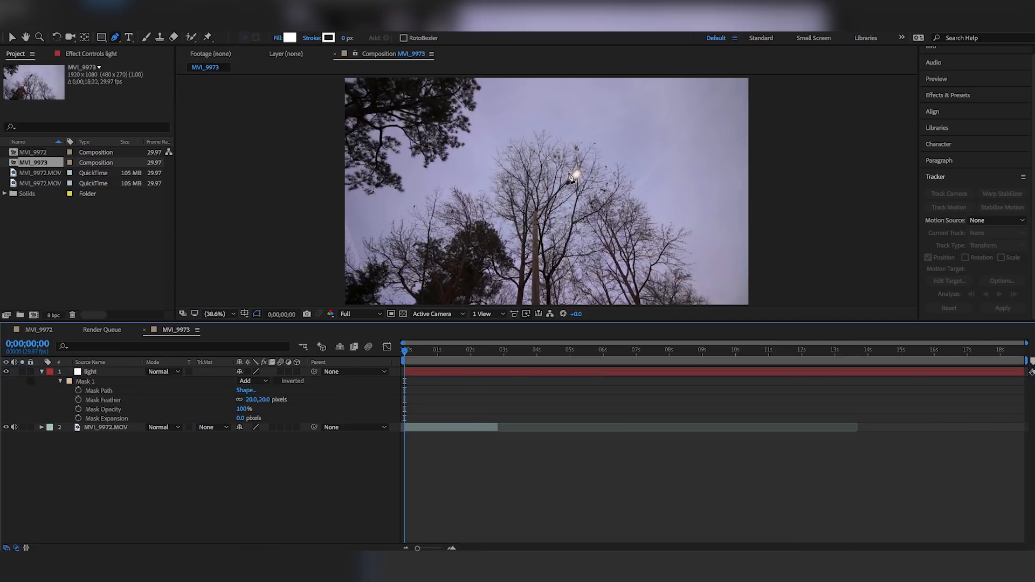
Set the light layer's Mask Expansion to 10 pixels and its Mask Feather to 30 pixels
left_click(241, 419)
type("10")
key("Return")
left_click(507, 486)
left_click(265, 401)
type("30")
key("Return")
left_click(615, 520)
Find the Stylize Glow effect and apply it to the light layer
left_click(958, 96)
left_click(949, 117)
type("glow")
key("Return")
left_click_drag(967, 184, 703, 342)
left_click_drag(448, 365, 431, 376)
left_click(101, 290)
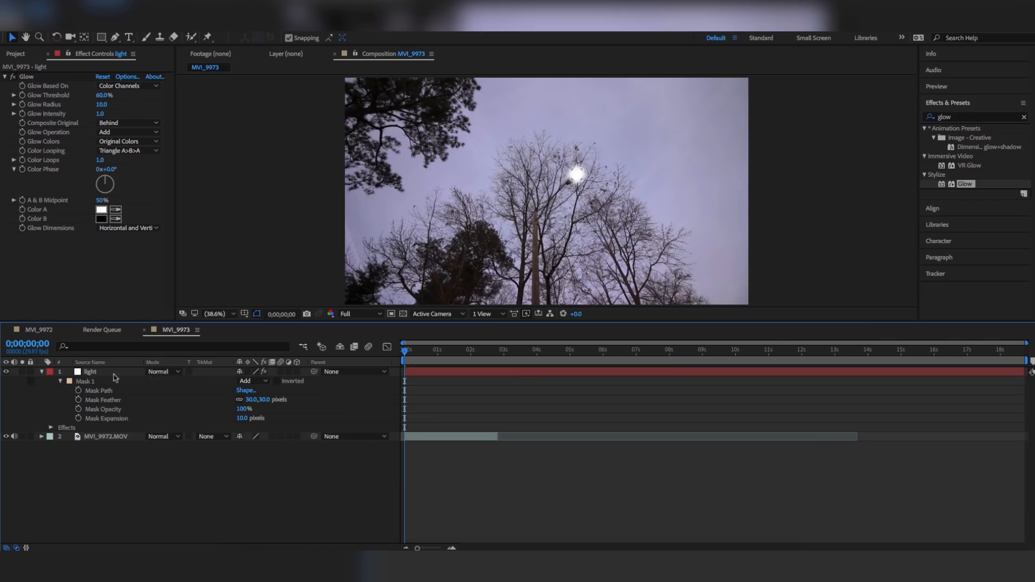
Change the light layer's blending mode to Overlay and inspect the glow around the lamp up close
left_click(159, 372)
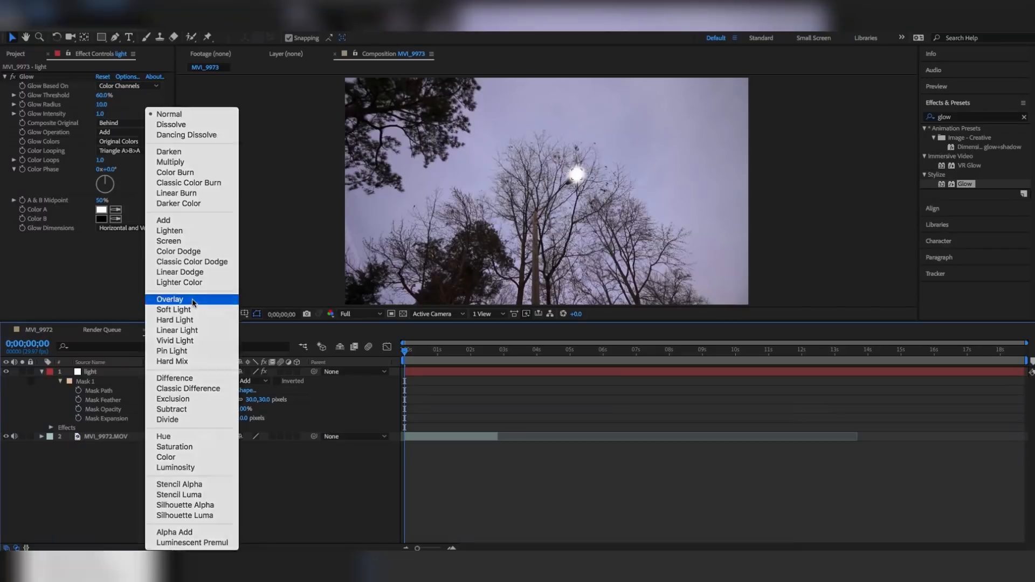
left_click(178, 296)
left_click(491, 493)
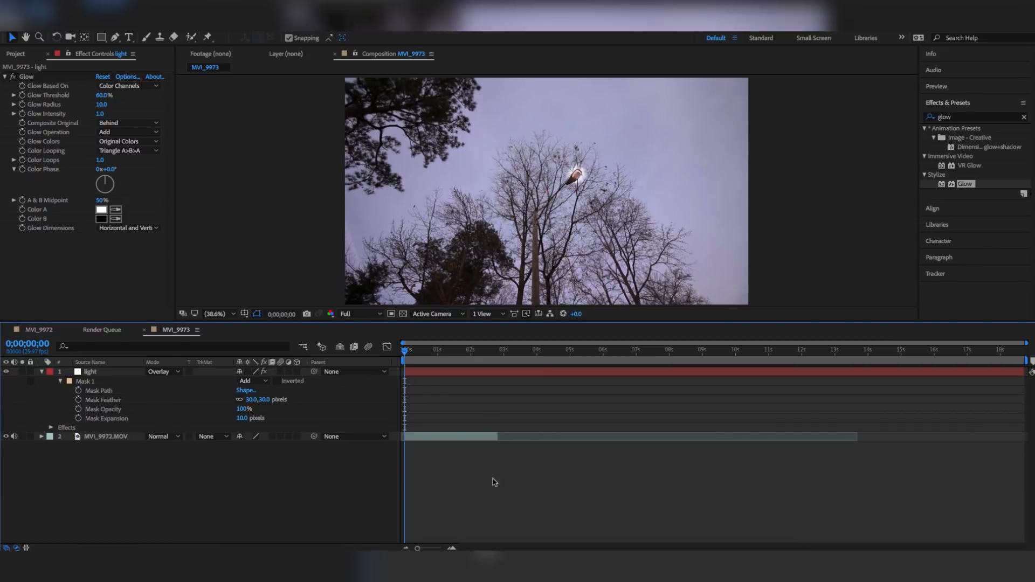
scroll(577, 204, "up", 3)
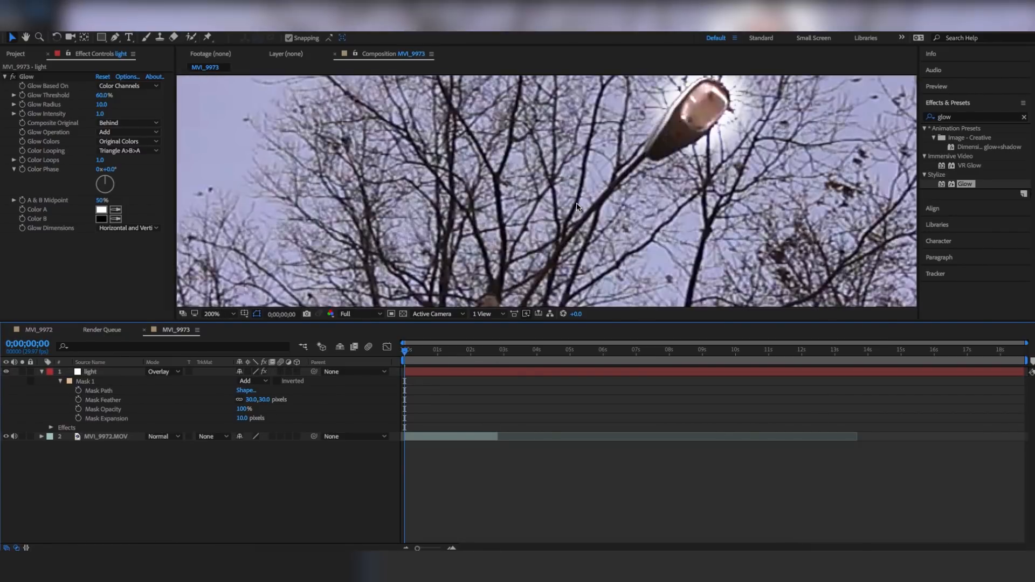
key("space")
left_click_drag(690, 201, 509, 263)
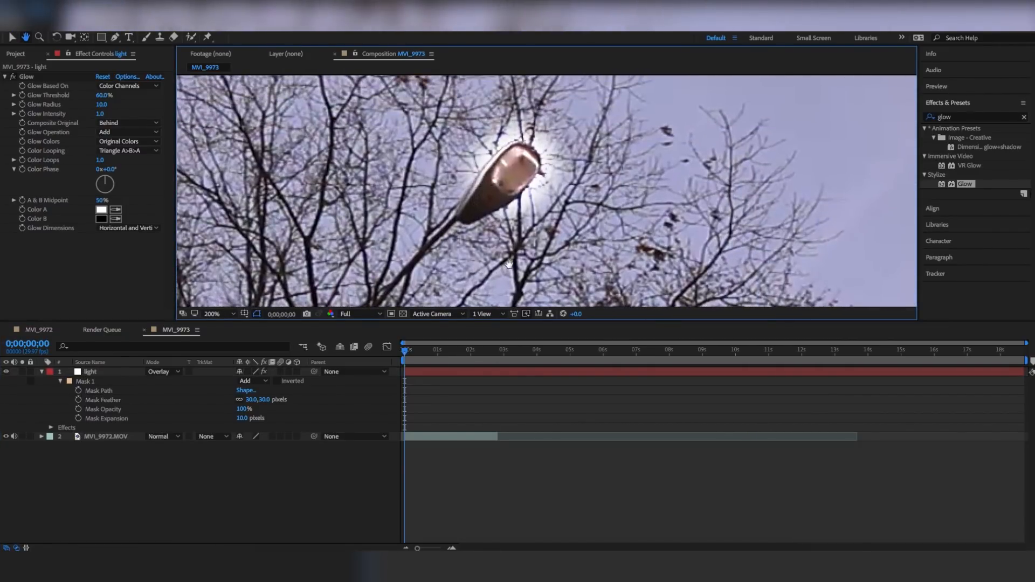
key("shift+slash")
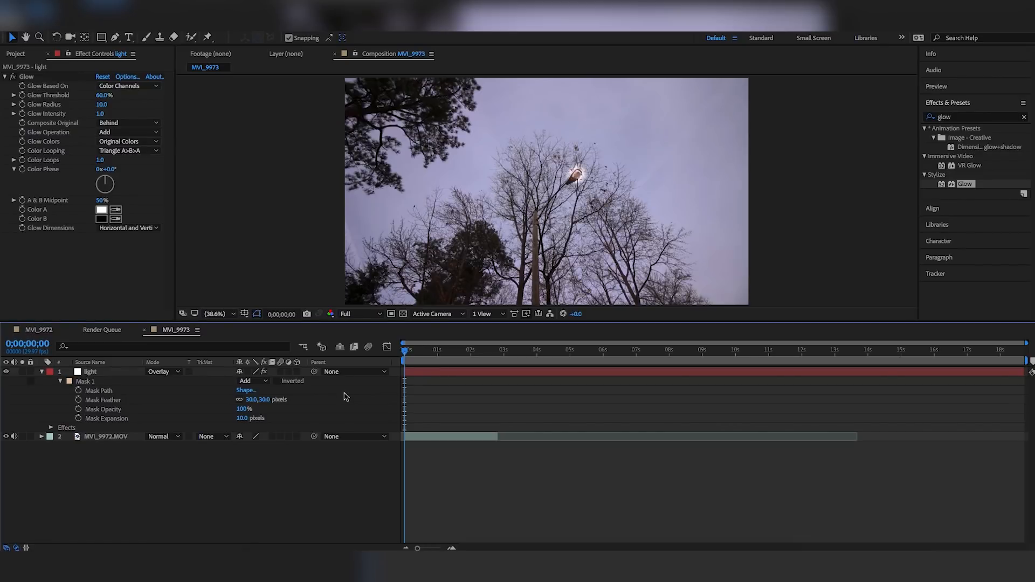
Set the light layer's Mask Expansion to 5 pixels and its Position to 955, 540
key("m")
key("m")
left_click(242, 418)
type("5")
key("Return")
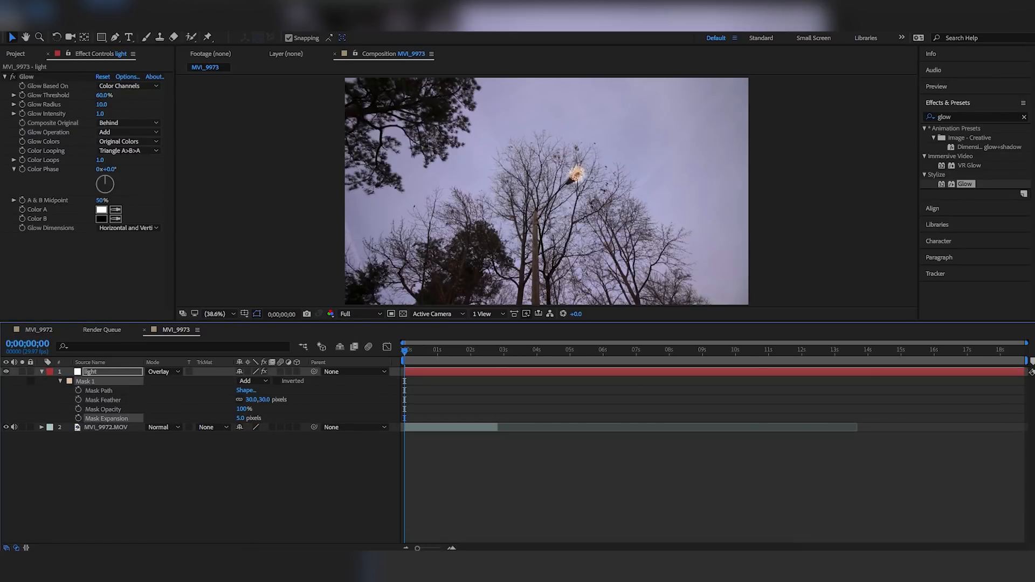
left_click(475, 496)
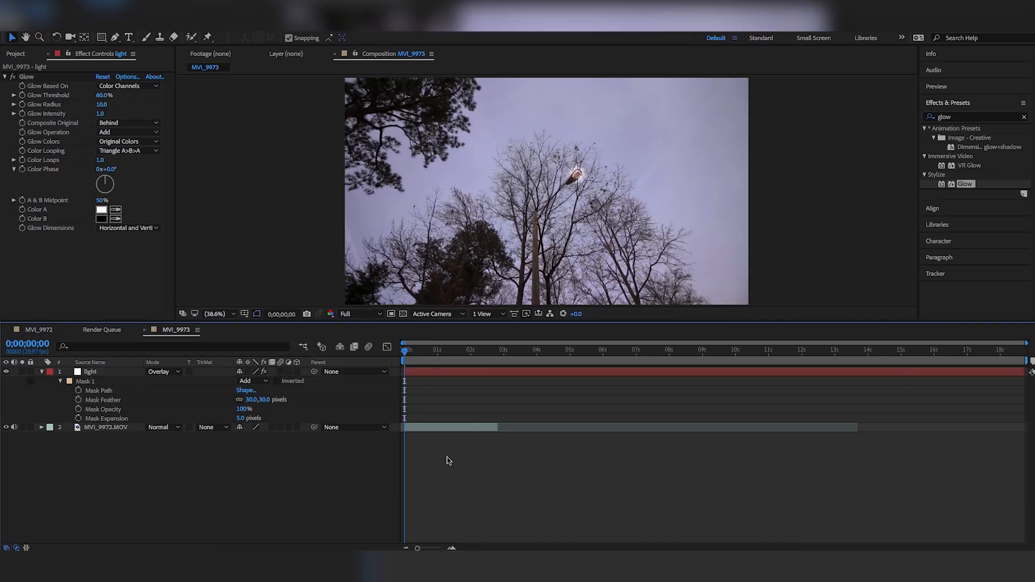
key("p")
left_click(240, 381)
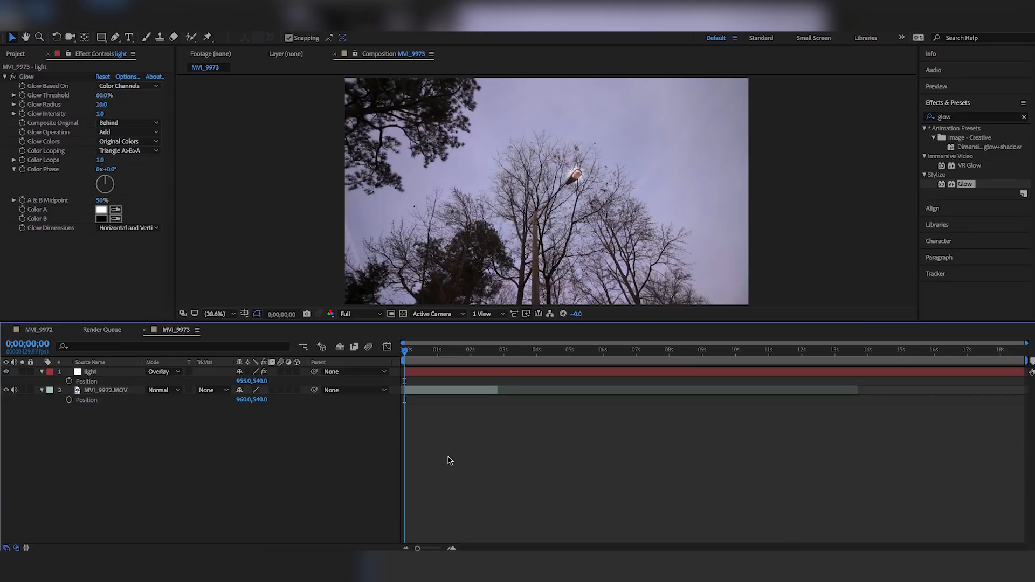
Hide the light layer and start Track Motion on the MVI_9972.MOV layer
left_click(426, 373)
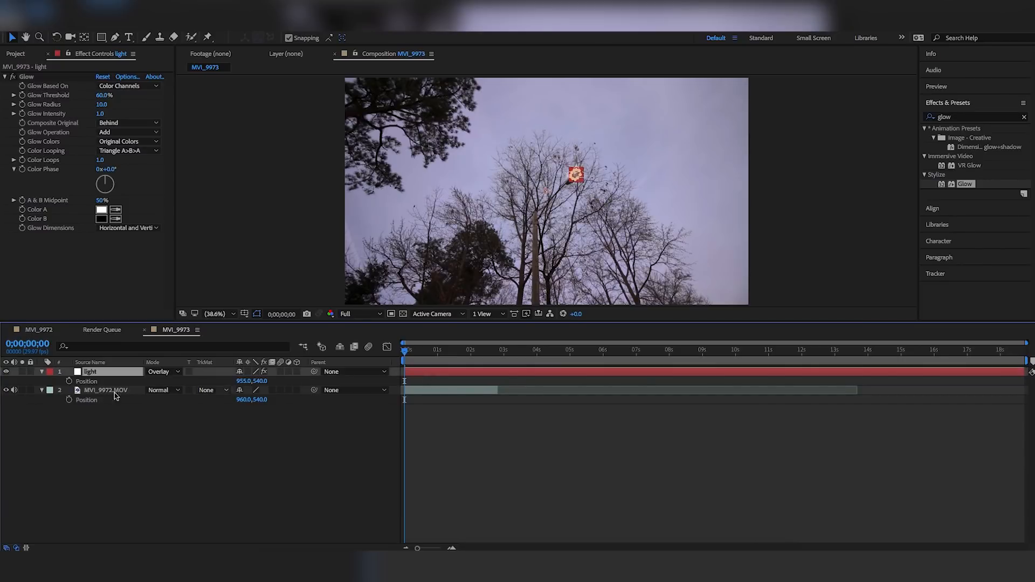
left_click(6, 372)
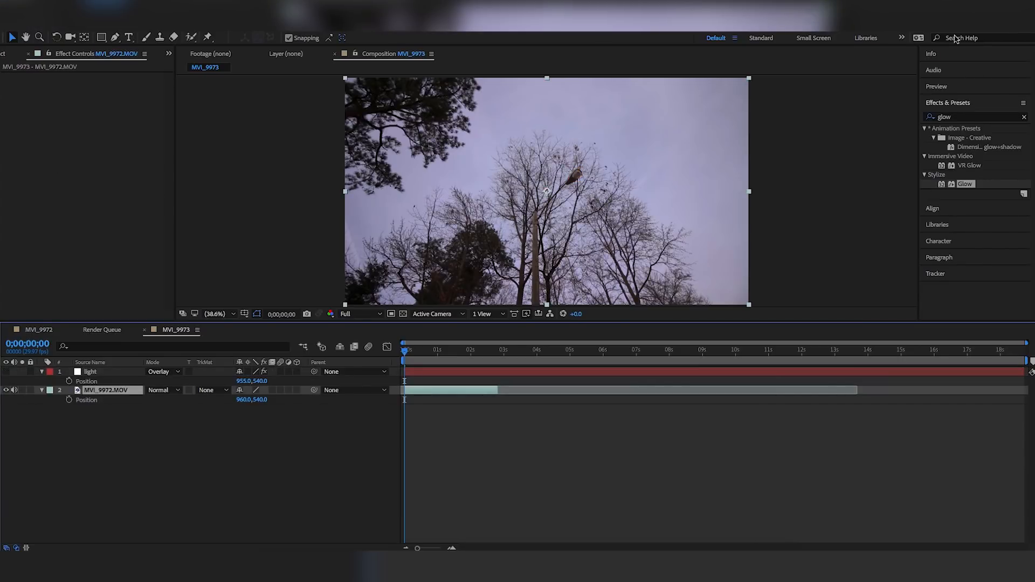
left_click(937, 273)
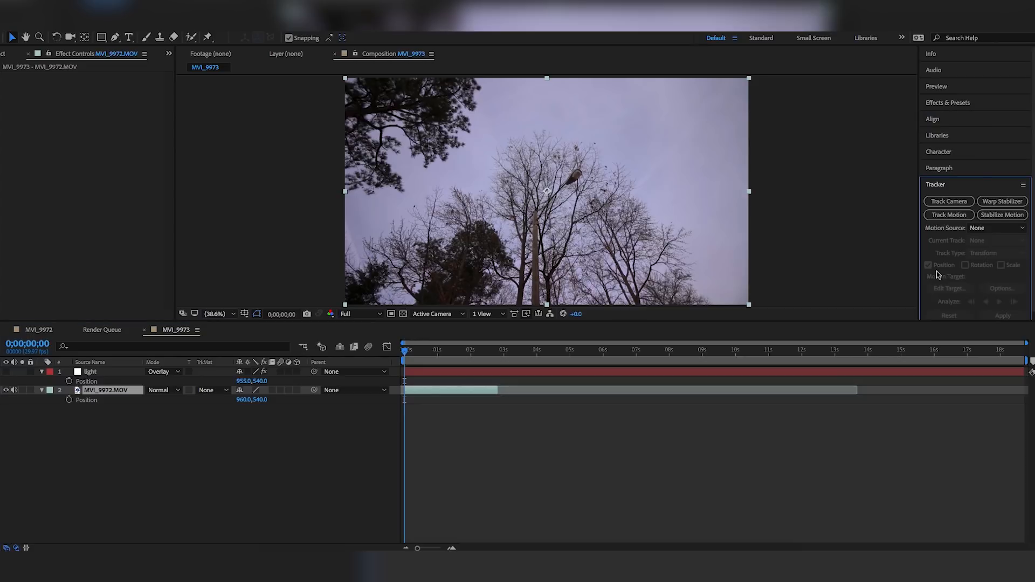
left_click(949, 215)
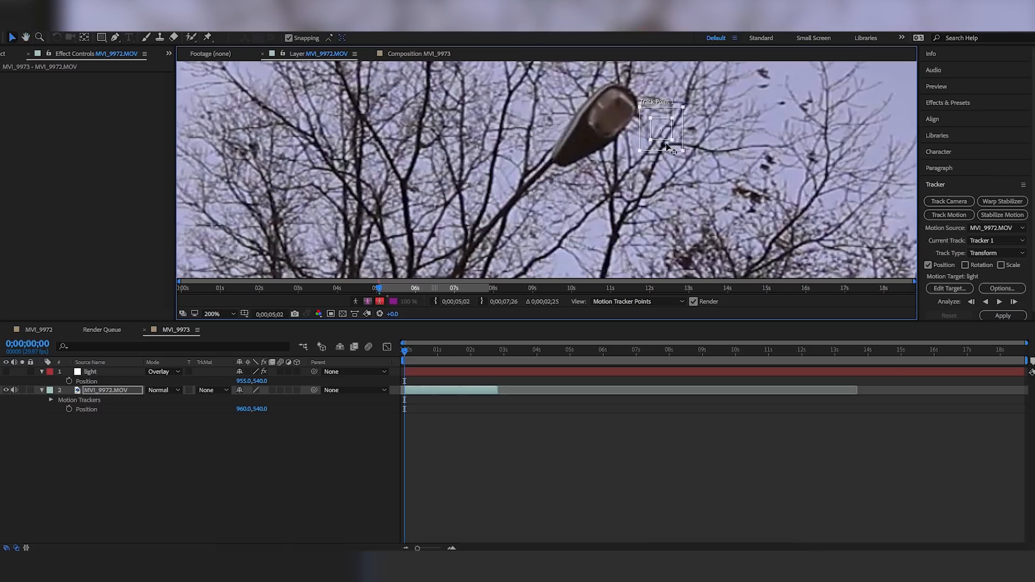
Place the track point over the lamp head and adjust its search region to fit around it
left_click_drag(663, 145, 626, 155)
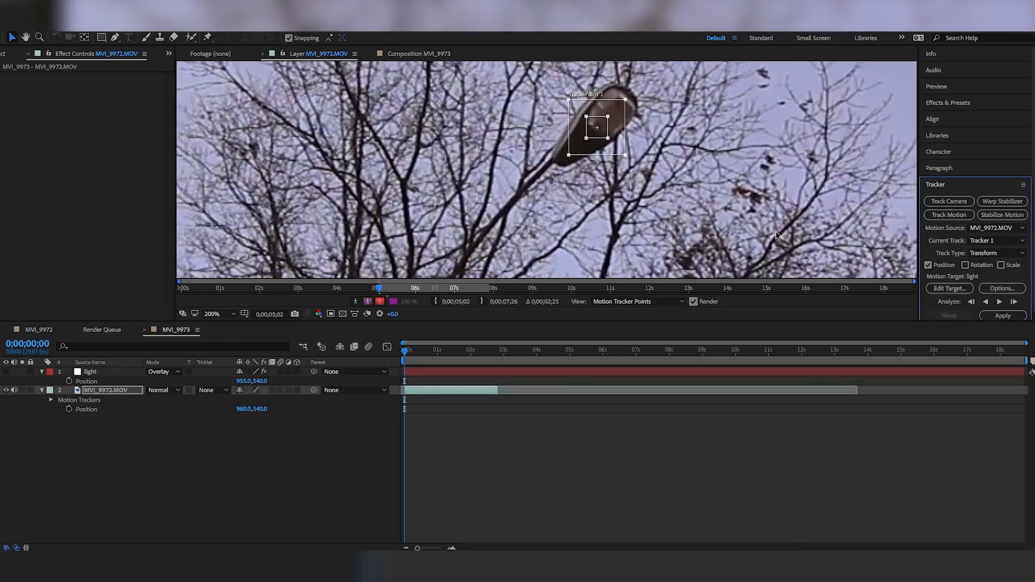
scroll(975, 242, "down", 1)
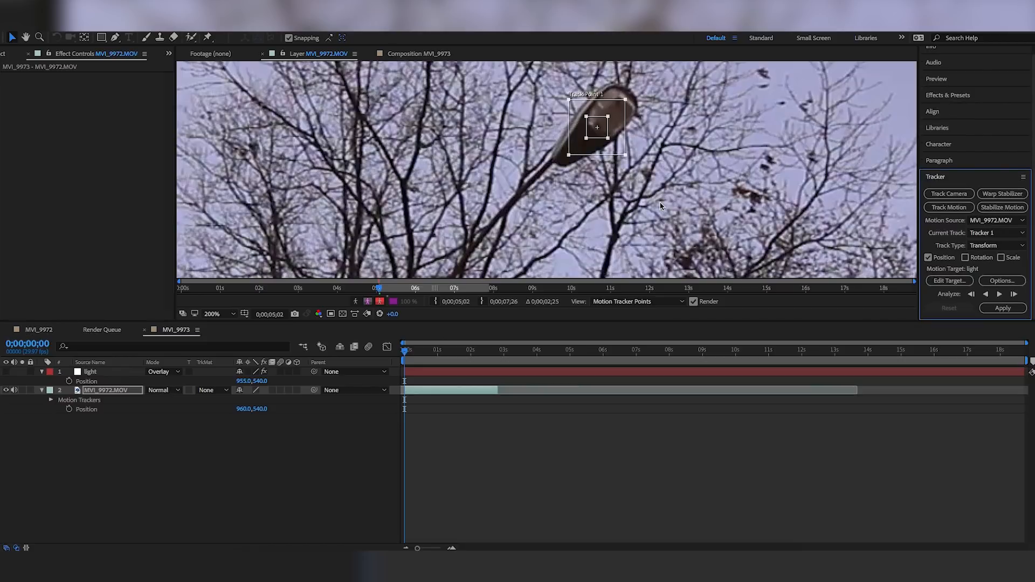
Analyze the lamp's track point forward through the whole MVI_9972.MOV clip
left_click(1000, 295)
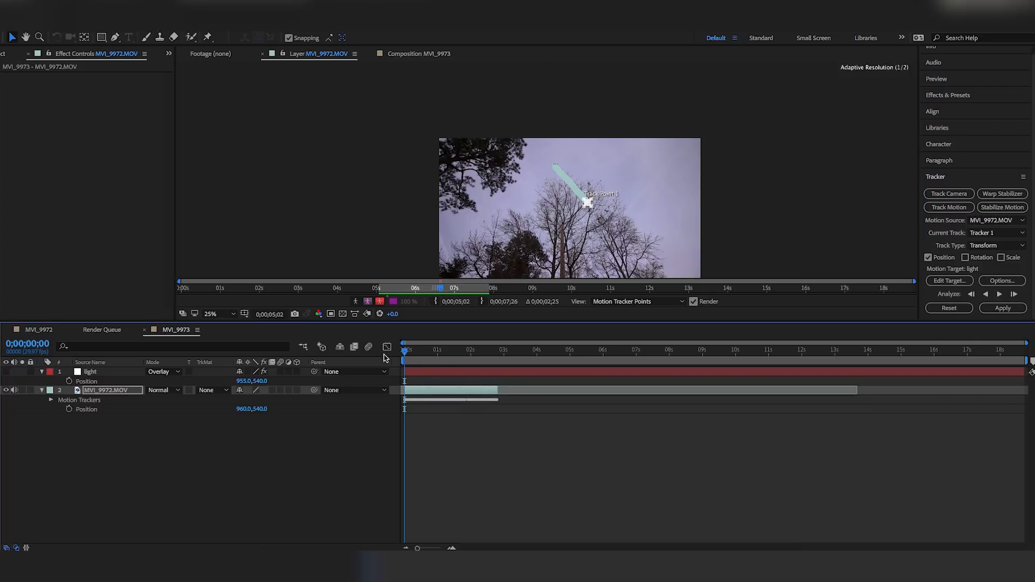
left_click(422, 54)
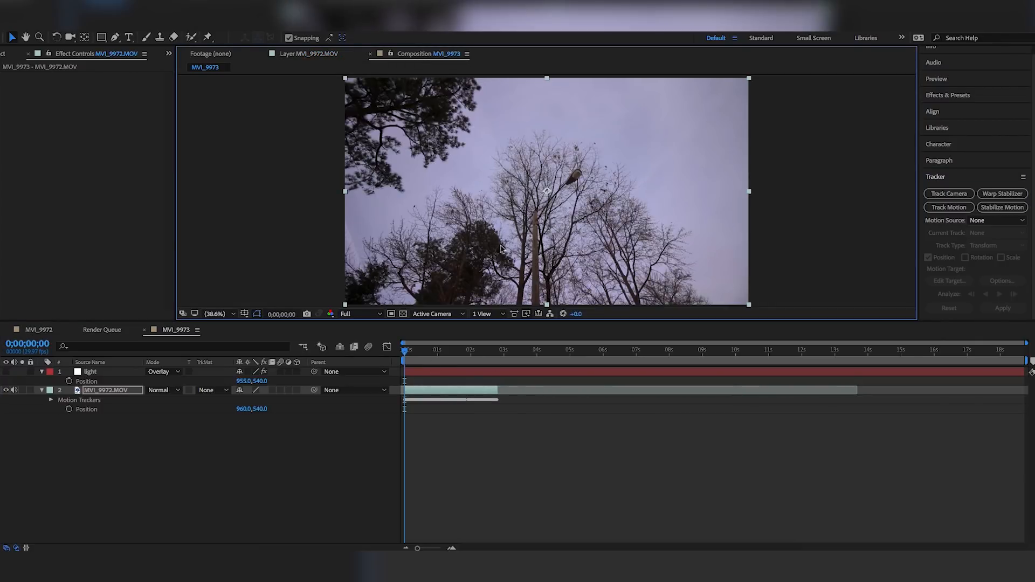
left_click(422, 434)
left_click(321, 55)
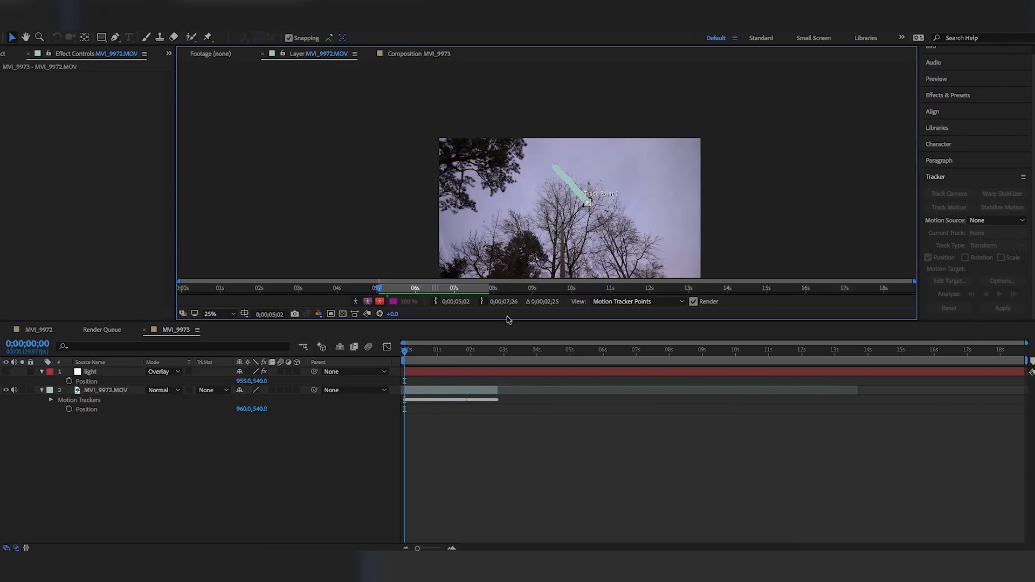
Add a new null object to the MVI_9973 composition
left_click(206, 16)
mouse_move(301, 32)
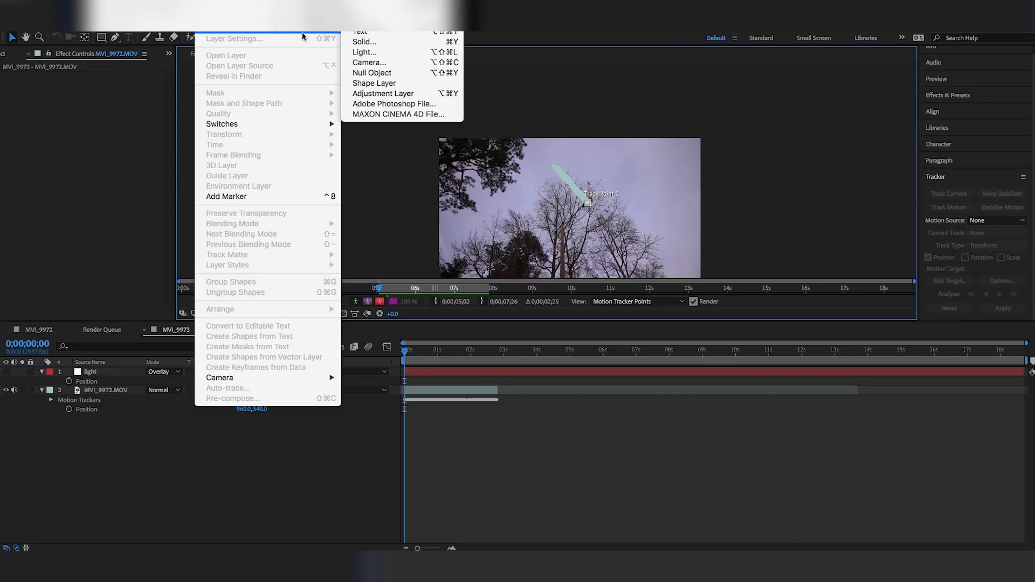
left_click(371, 73)
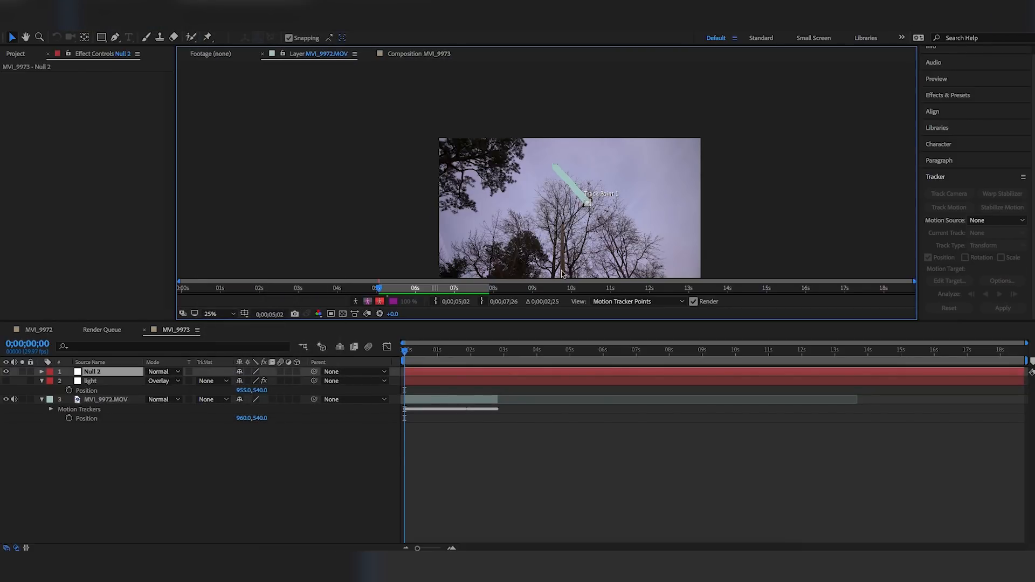
Set the motion target of the MVI_9972.MOV tracker to the Null 2 layer
left_click(459, 400)
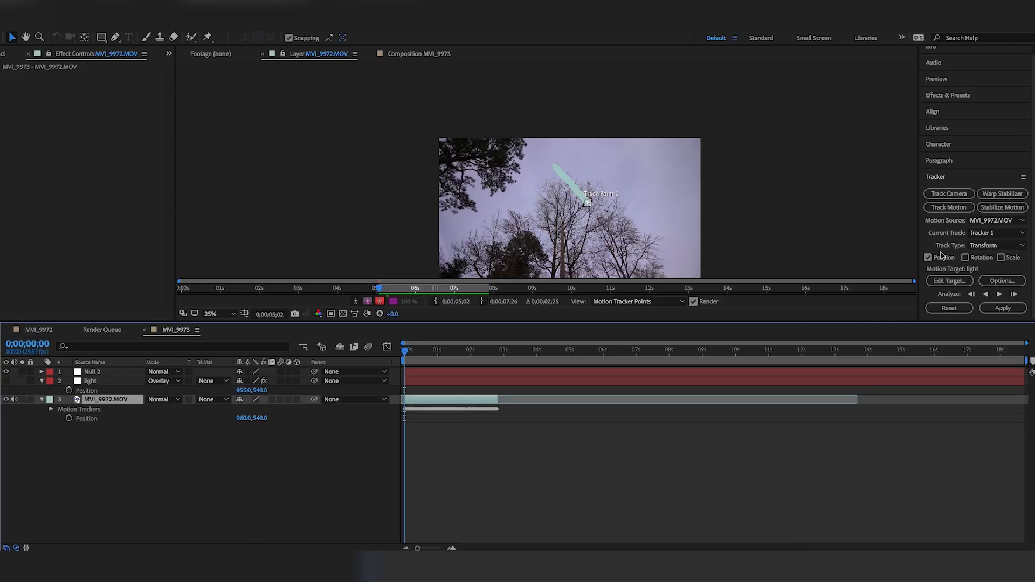
left_click(949, 281)
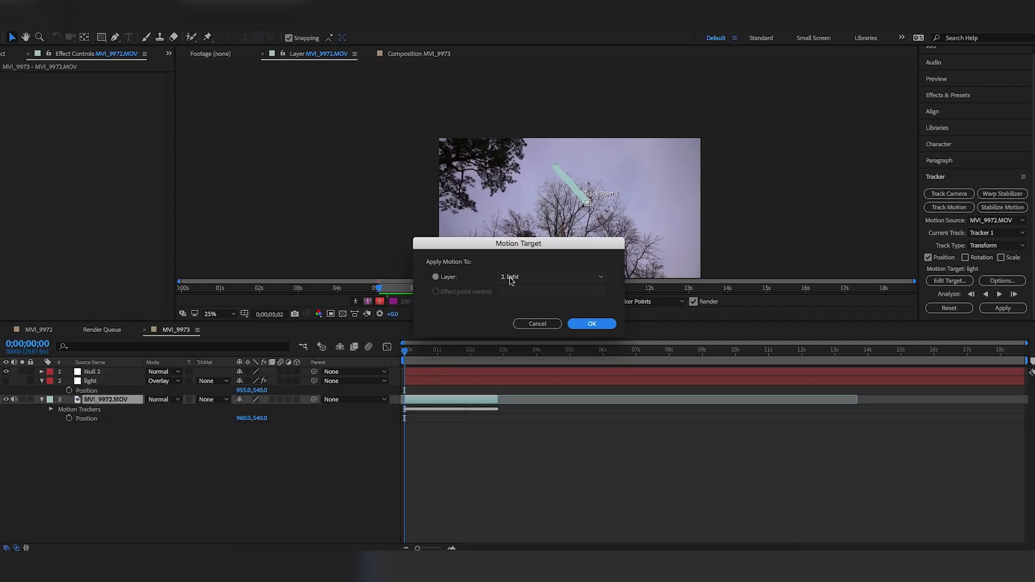
left_click(525, 278)
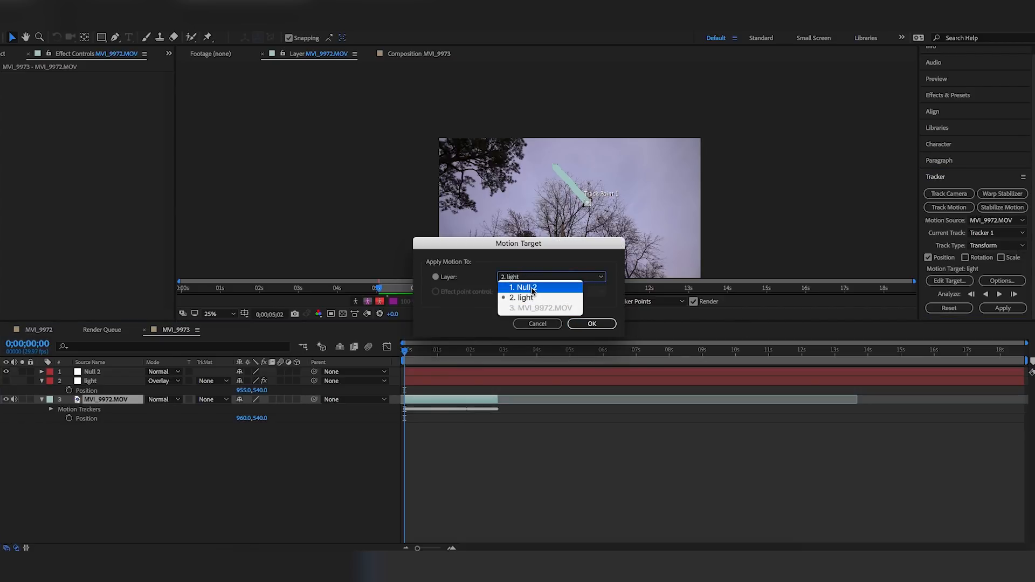
left_click(515, 285)
left_click(592, 324)
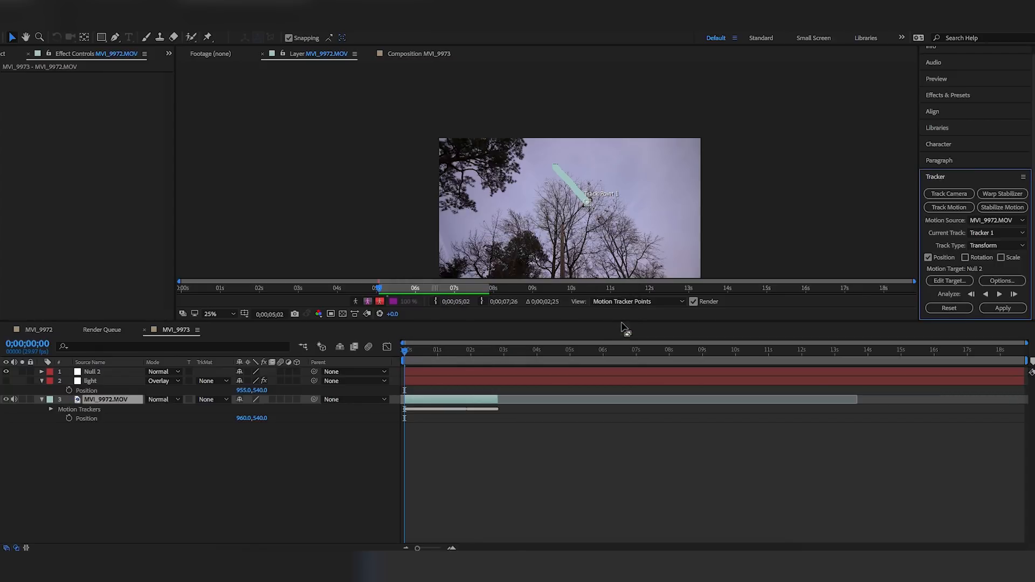
Apply the tracking data to Null 2 in X and Y and play back the composition
left_click(992, 311)
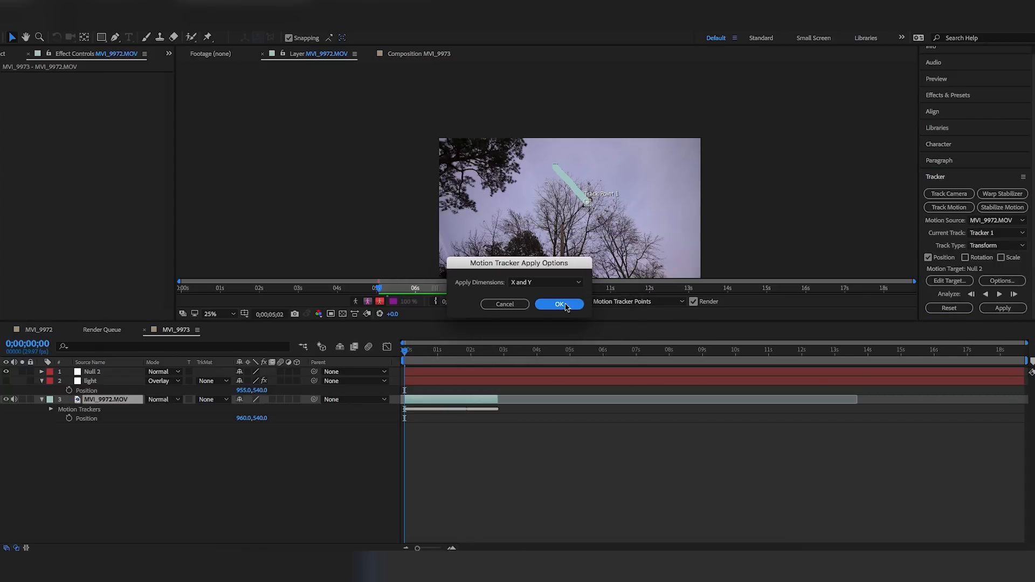
left_click(561, 305)
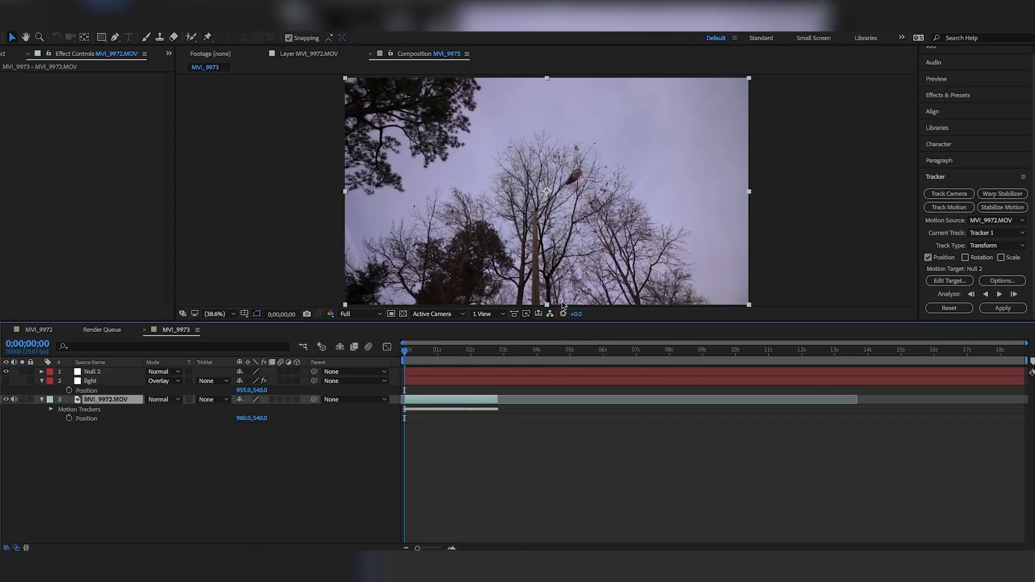
key("space")
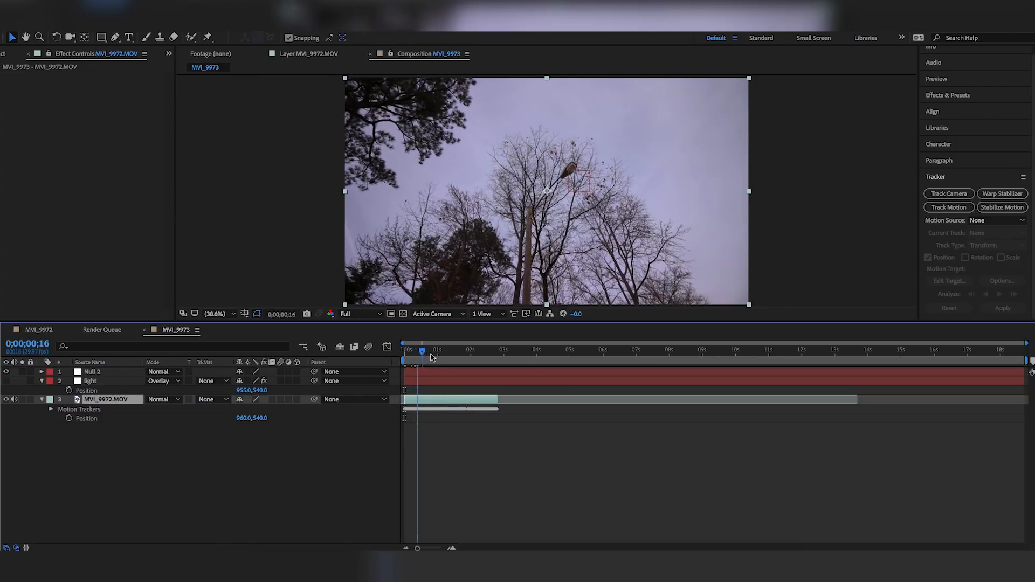
key("space")
key("space")
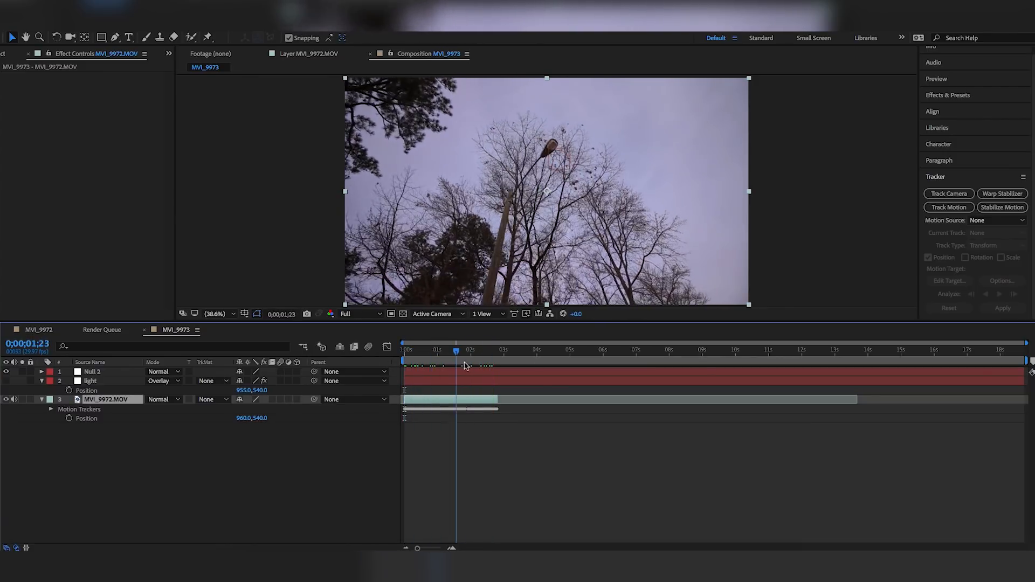
key("space")
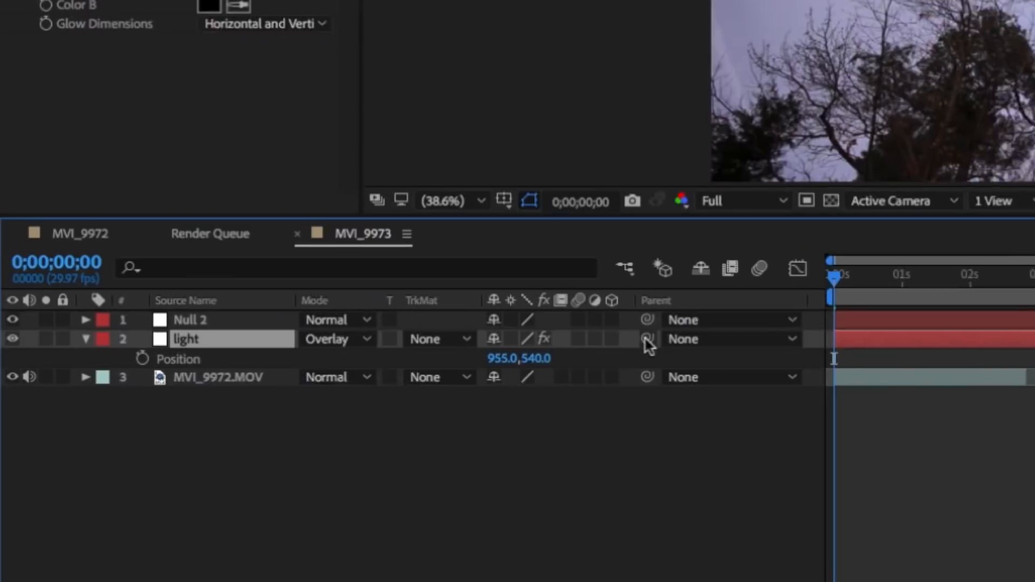
Parent the light layer to Null 2 and preview the composition at Quarter resolution
left_click_drag(647, 339, 226, 314)
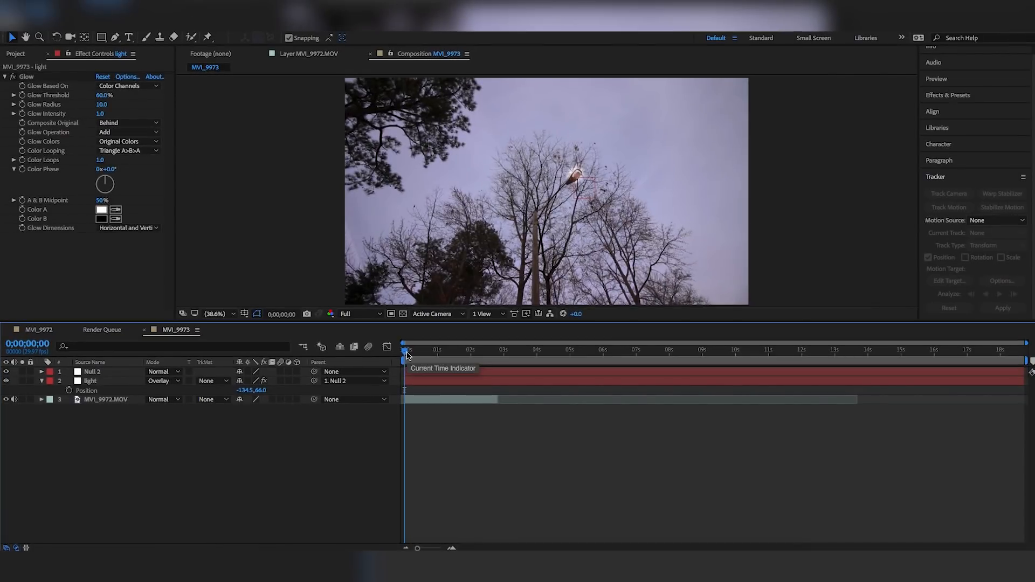
left_click(362, 315)
left_click(368, 374)
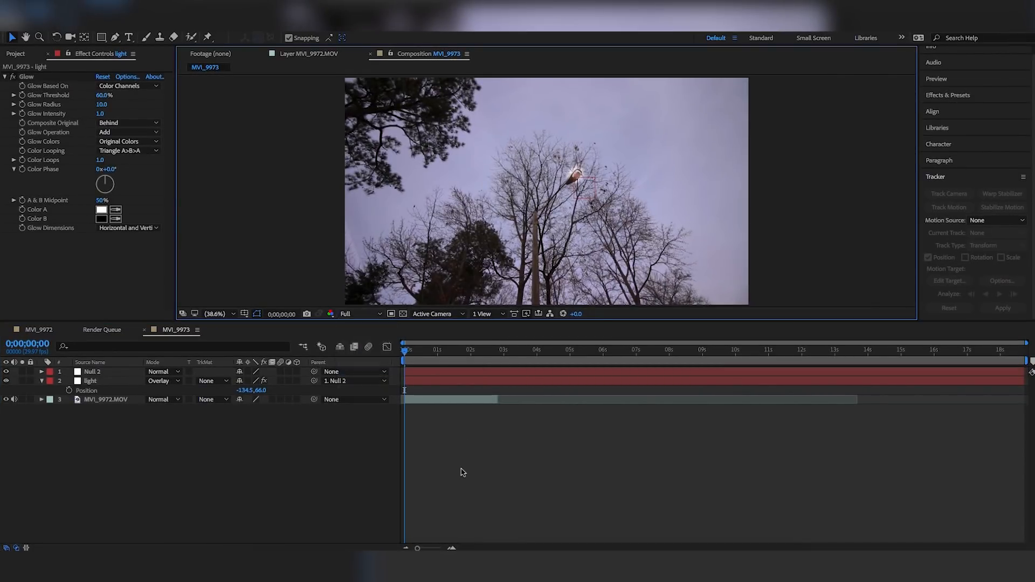
key("space")
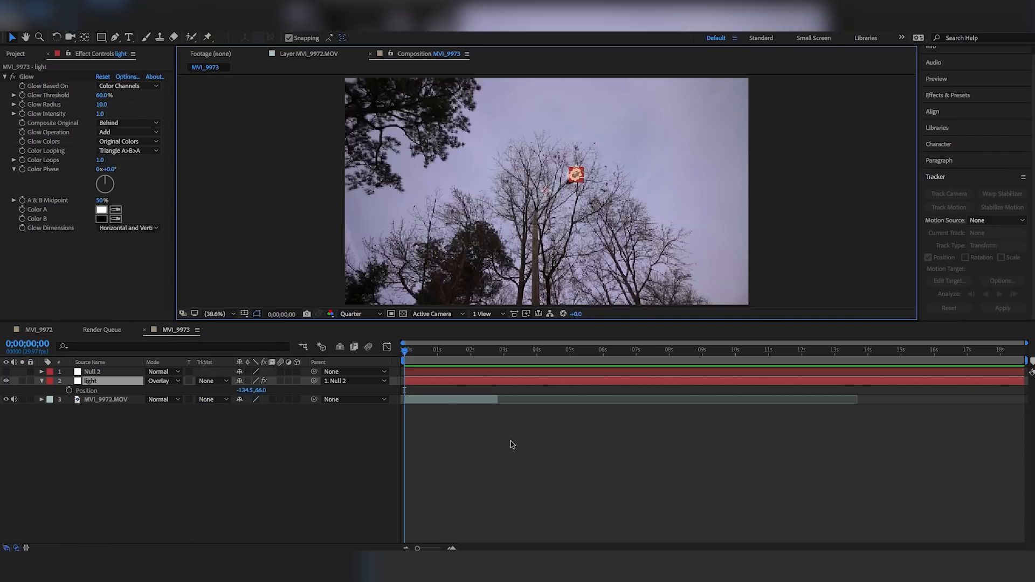
Split the light layer at 0;00;01;01 and delete the part before that frame
key("equal")
key("equal")
key("equal")
key("equal")
left_click_drag(469, 352, 806, 383)
scroll(785, 382, "right", 5)
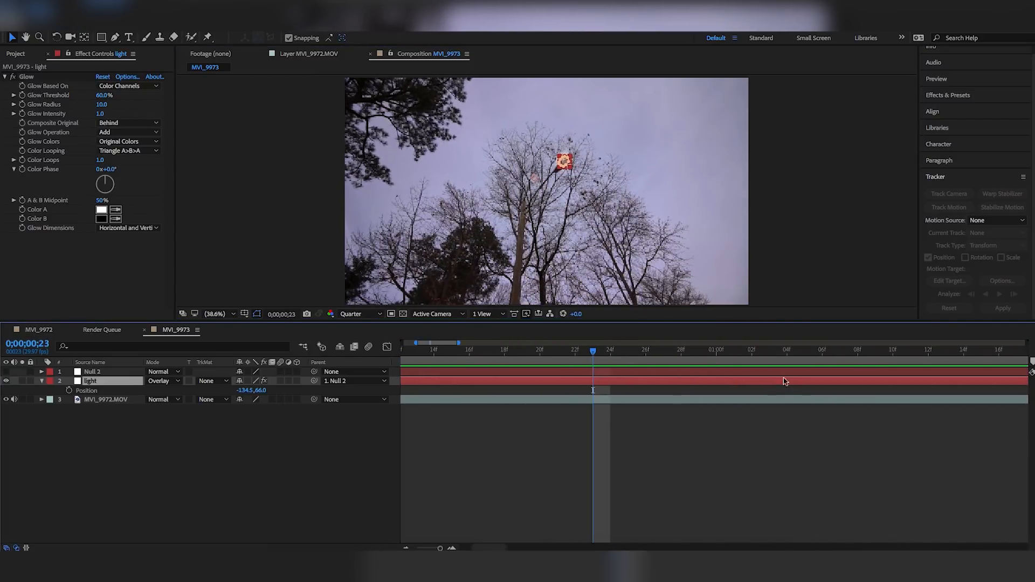
left_click_drag(589, 356, 728, 396)
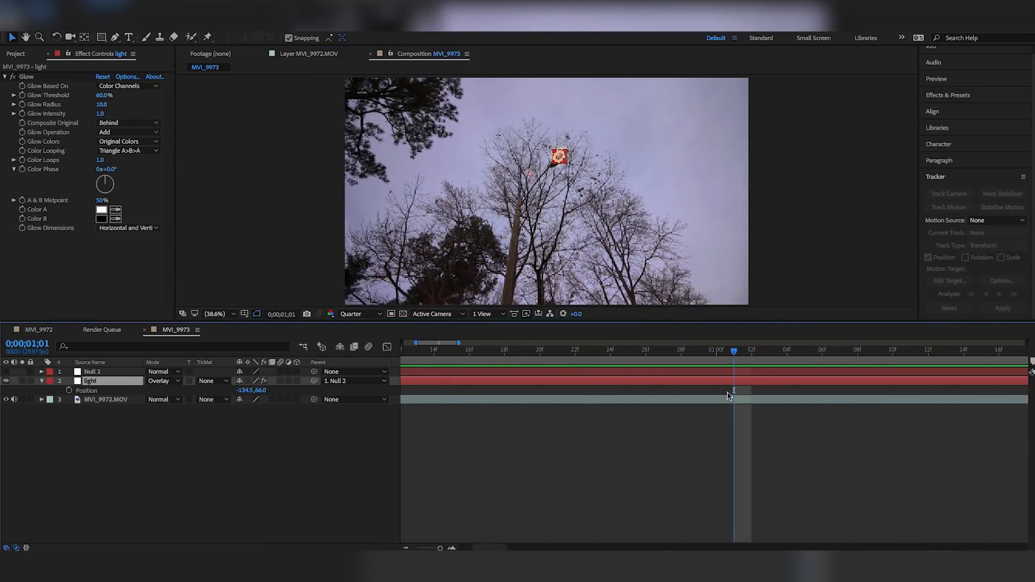
key("ctrl+shift+d")
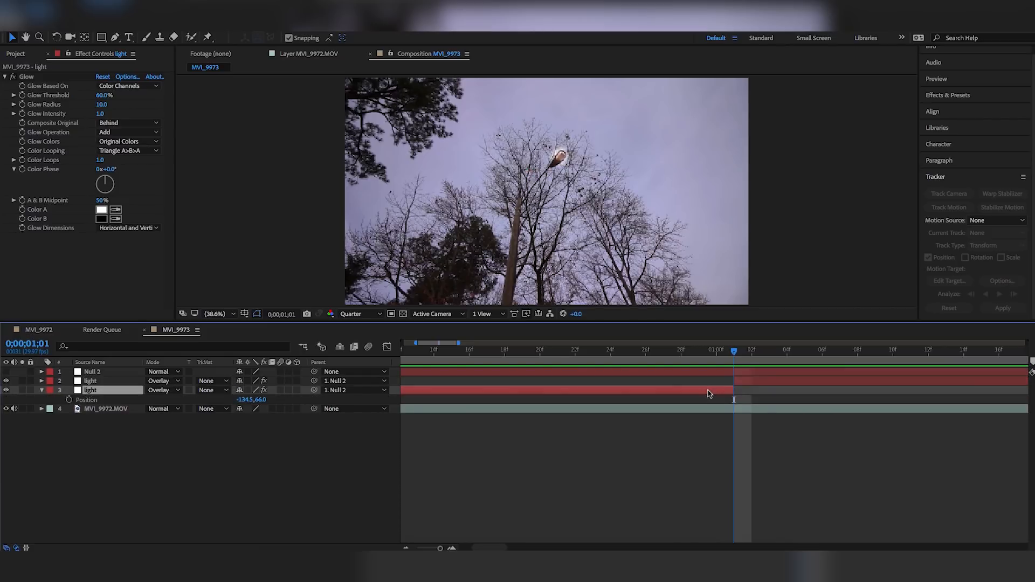
key("ctrl+z")
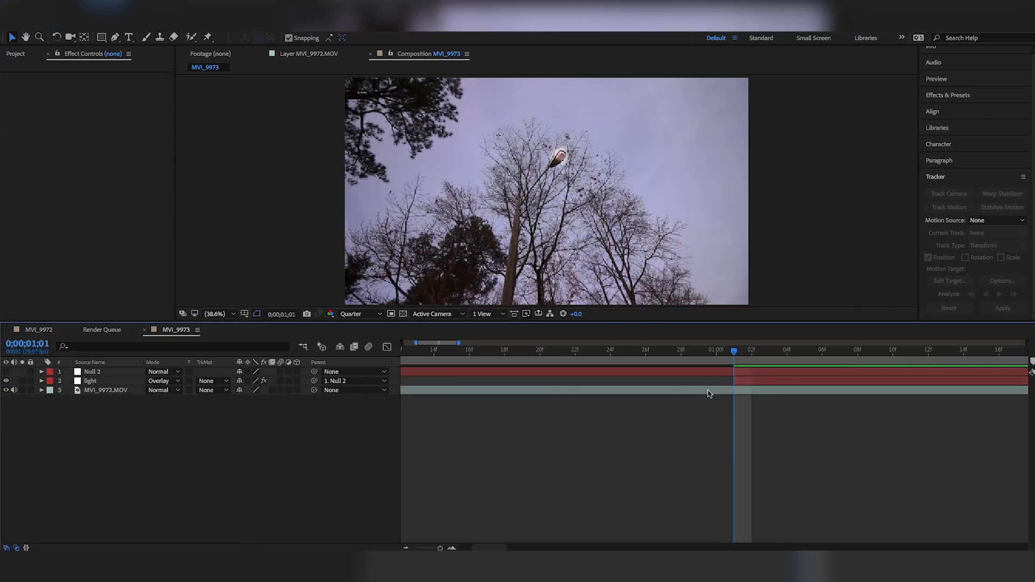
Split the remaining light layer at every frame from 0;00;01;02 through 0;00;01;11
left_click(750, 382)
scroll(737, 396, "right", 5)
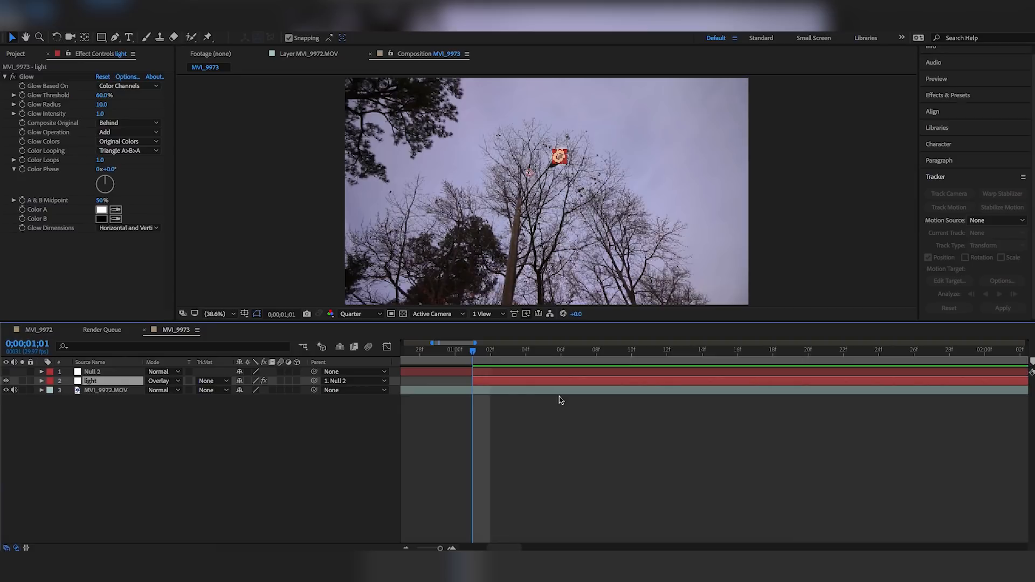
key("alt+bracketleft")
key("Page_Down")
key("ctrl+shift+d")
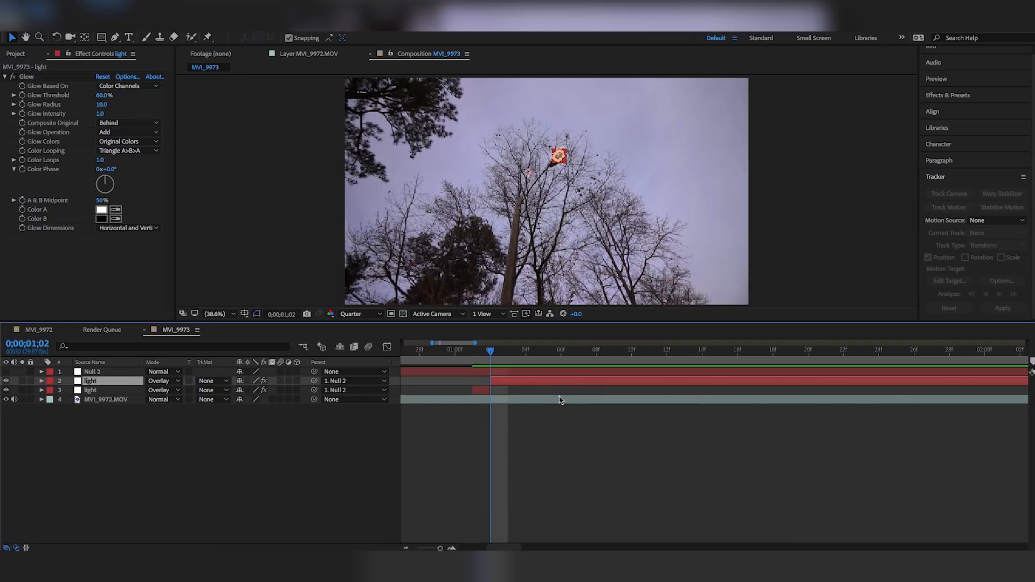
key("Page_Down")
key("ctrl+shift+d")
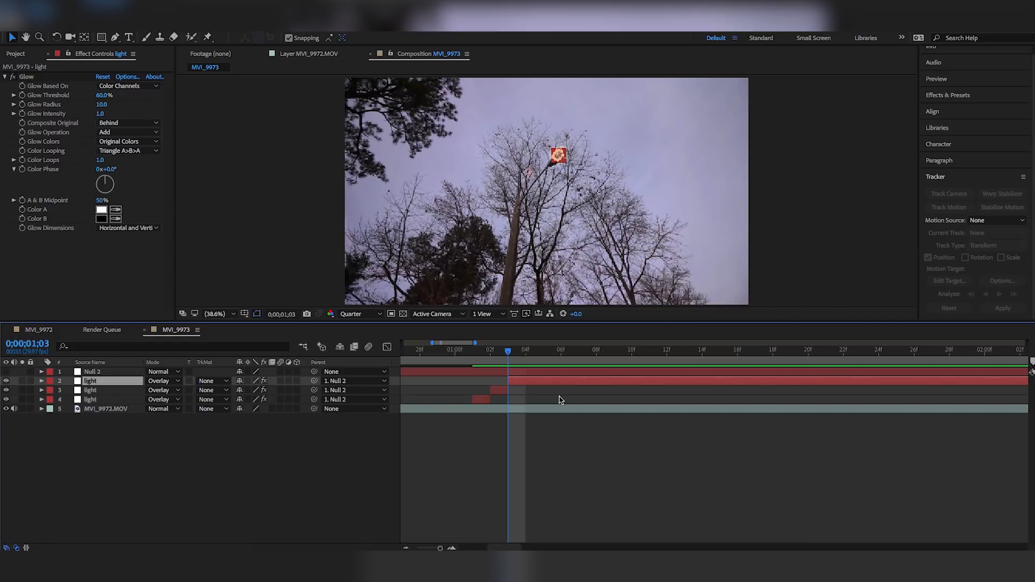
key("Page_Down")
key("ctrl+shift+d")
key("Page_Down")
key("ctrl+shift+d")
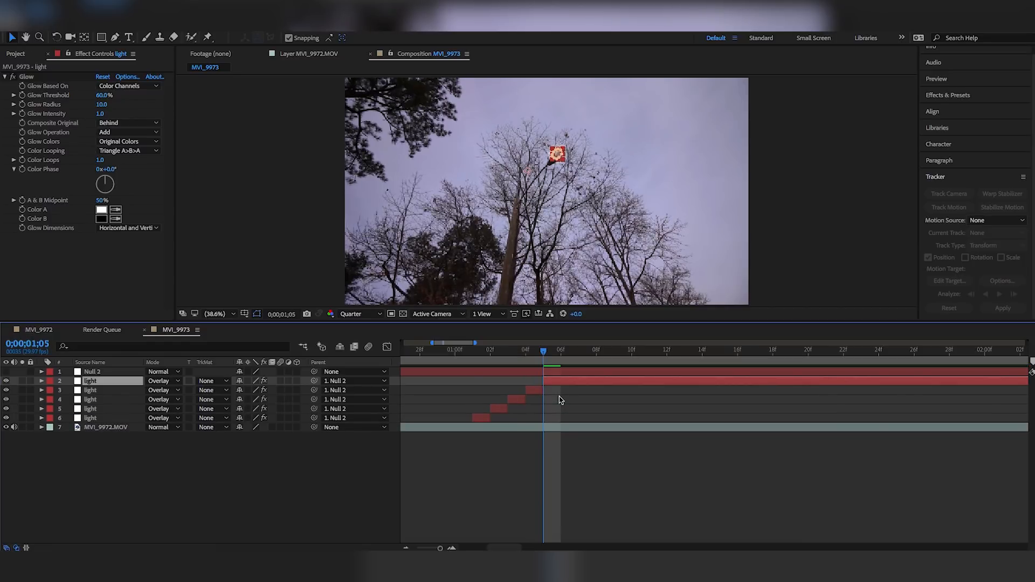
key("Page_Down")
key("ctrl+shift+d")
Delete every other one-frame light segment, starting with the second, and preview the flicker
left_click(502, 465)
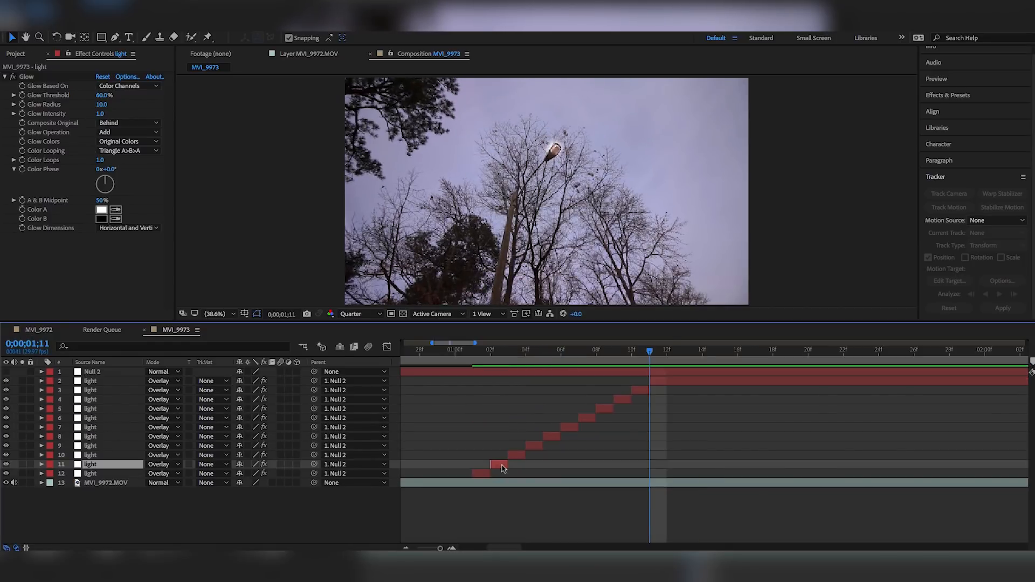
key("Delete")
left_click(537, 446)
key("Delete")
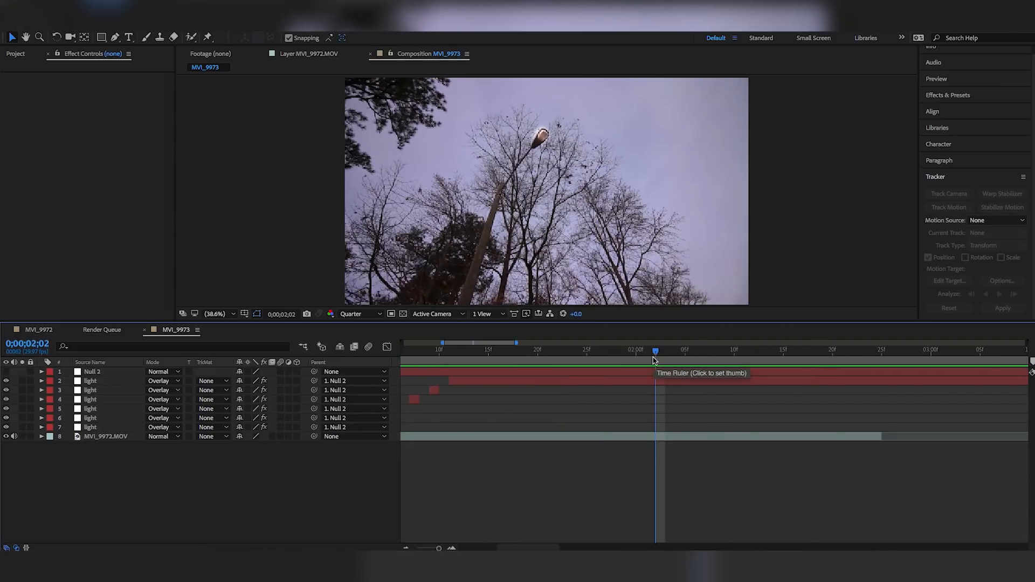
left_click_drag(616, 362, 621, 357)
key("space")
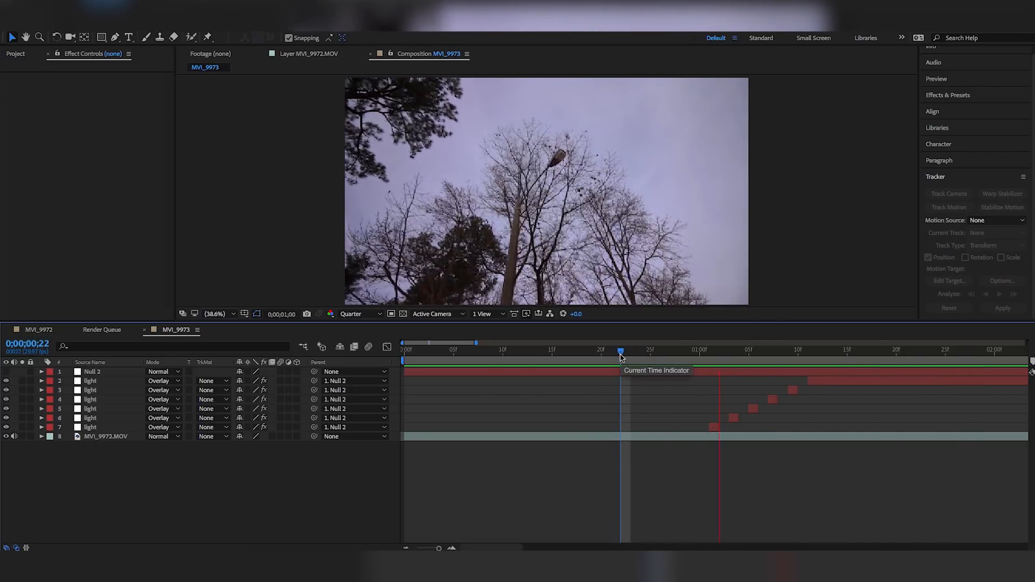
key("space")
Delete the first one-frame light segment at 0;00;01;01 and play the flicker again
left_click(715, 429)
key("Delete")
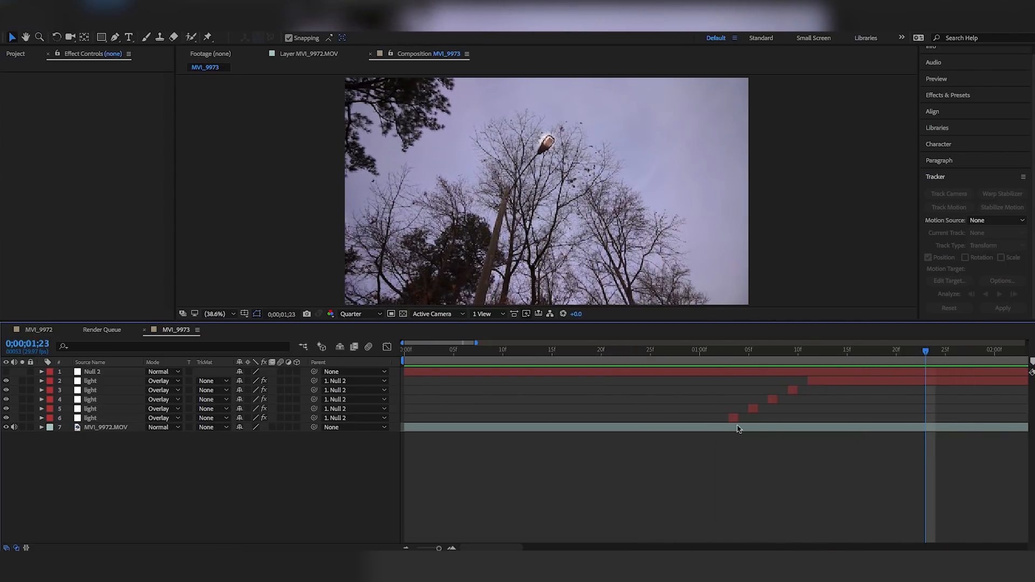
left_click(644, 359)
key("space")
Duplicate all five remaining light layers to strengthen the glow
left_click(674, 363)
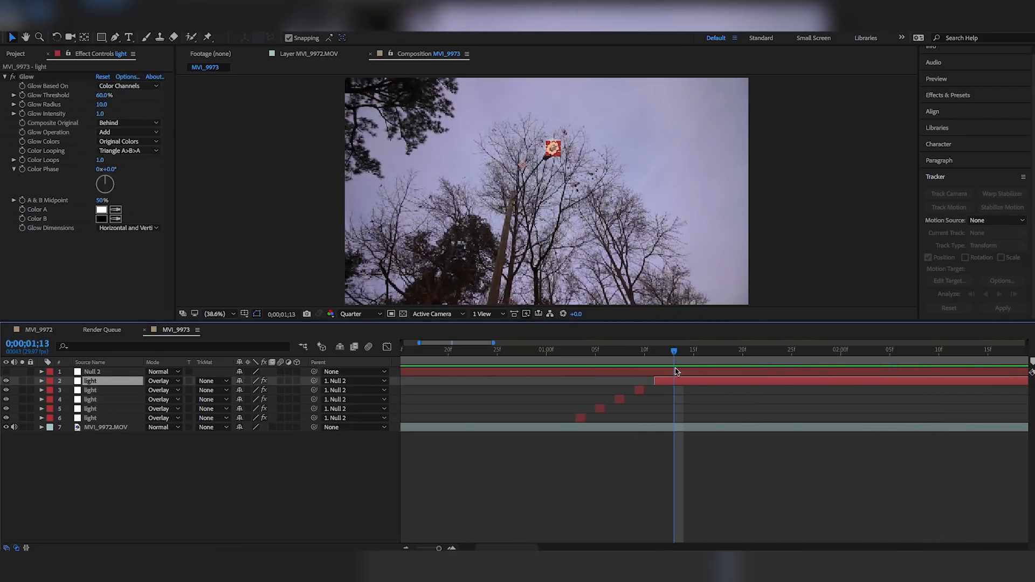
left_click(644, 389, "shift")
left_click(620, 399, "shift")
left_click(597, 409, "shift")
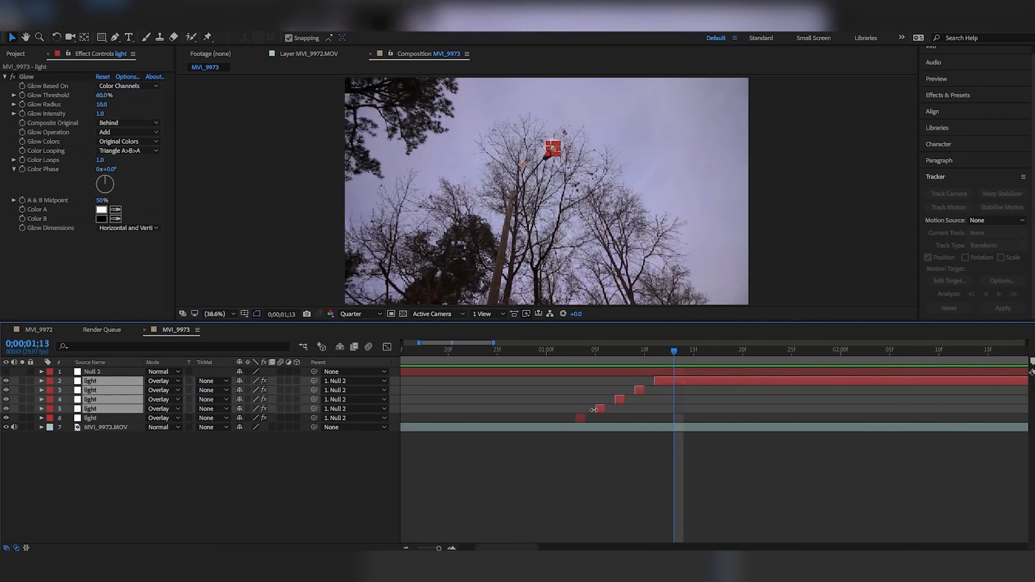
left_click(582, 418, "shift")
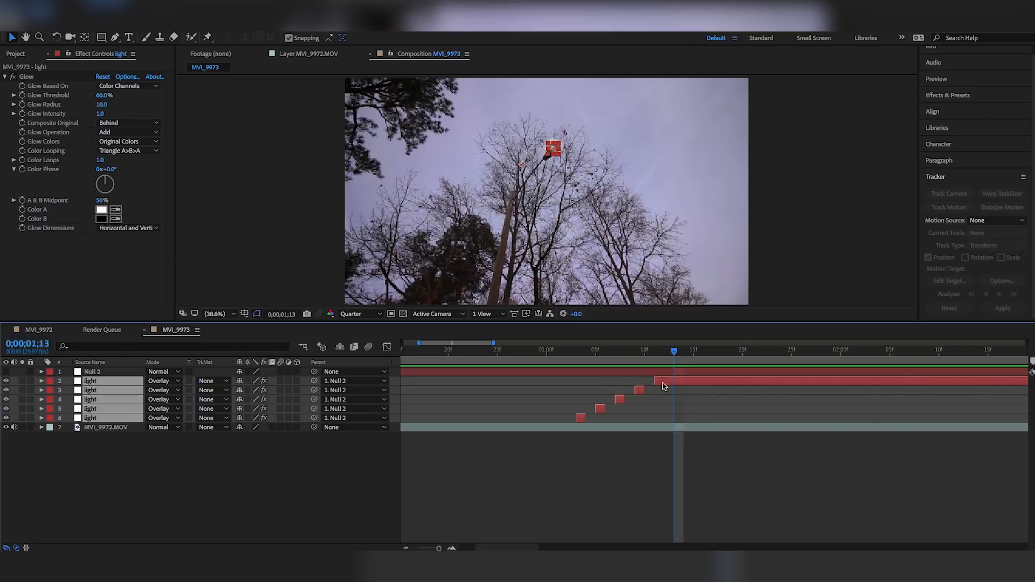
key("ctrl+d")
left_click(731, 540)
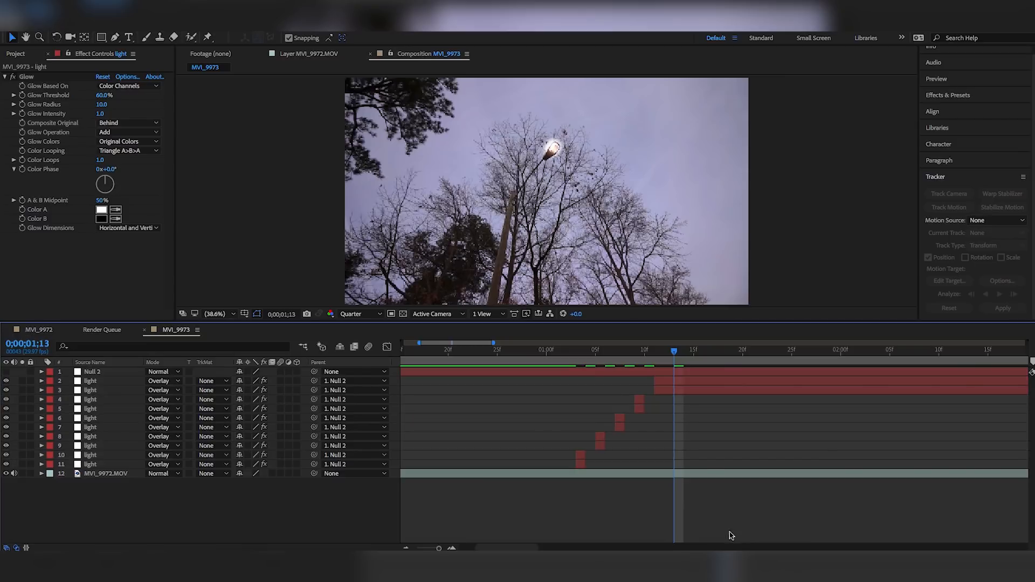
At 0;00;01;21, lower the opacity of the upper copy of the long light layer to 50%
left_click_drag(675, 355, 753, 353)
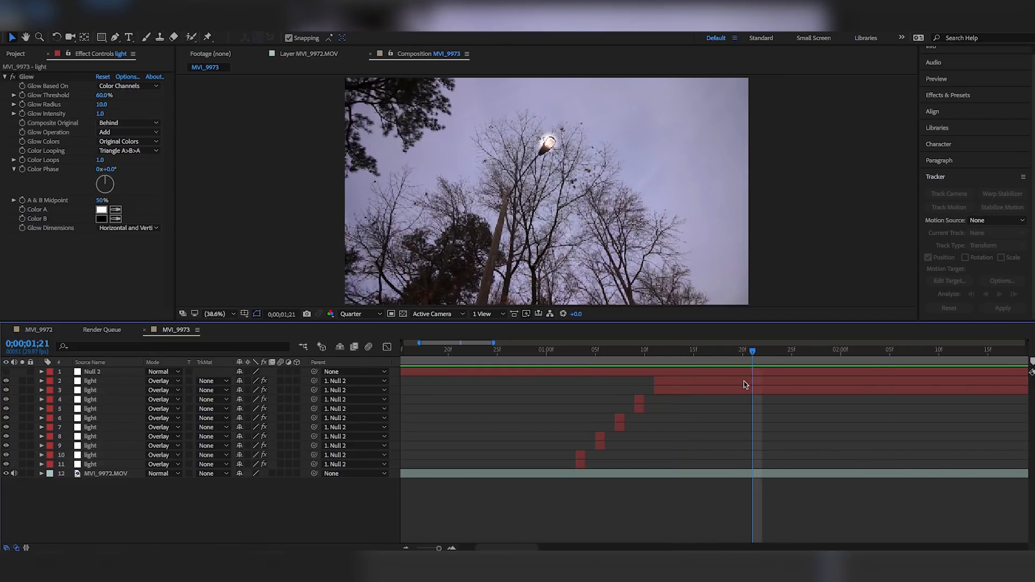
left_click(746, 385)
key("t")
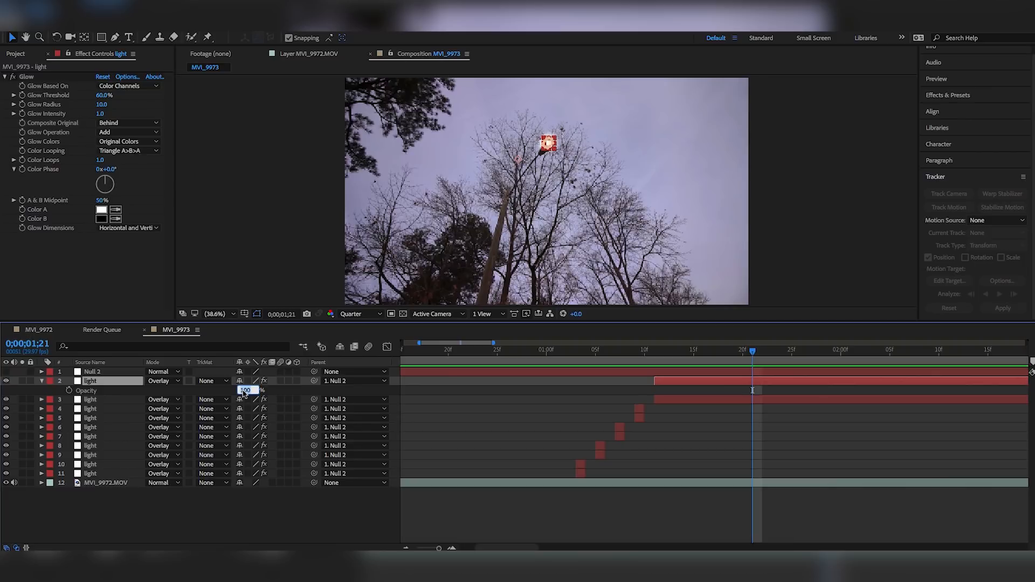
left_click(675, 521)
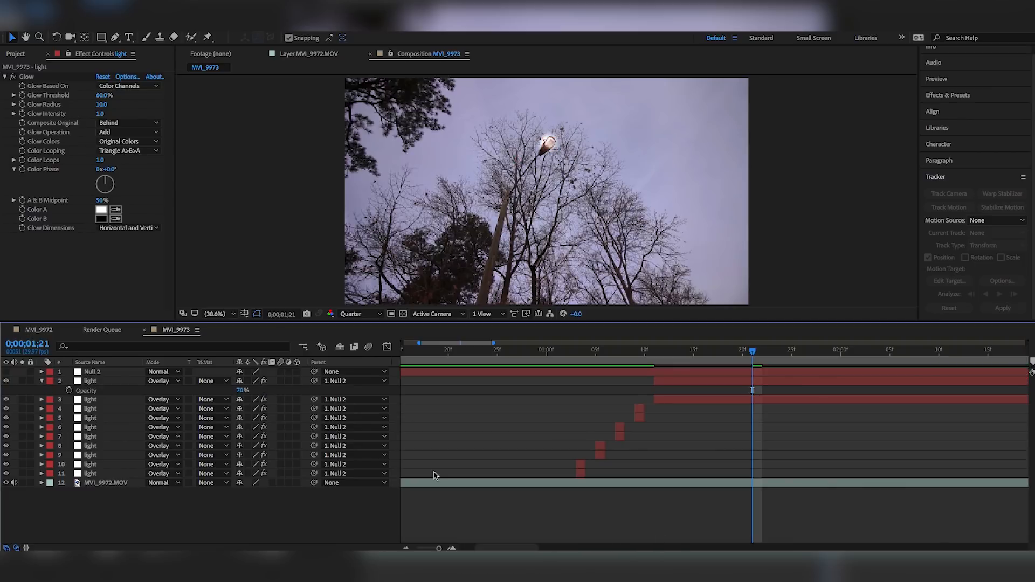
key("Return")
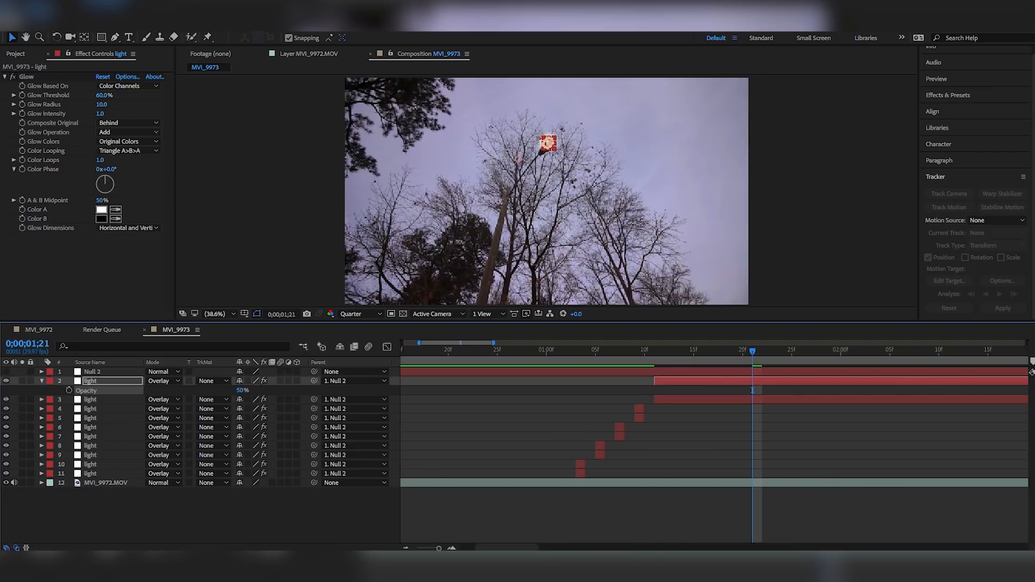
left_click(646, 504)
Set the opacity to 50% on the upper copy in each pair of one-frame light segments
left_click(636, 345)
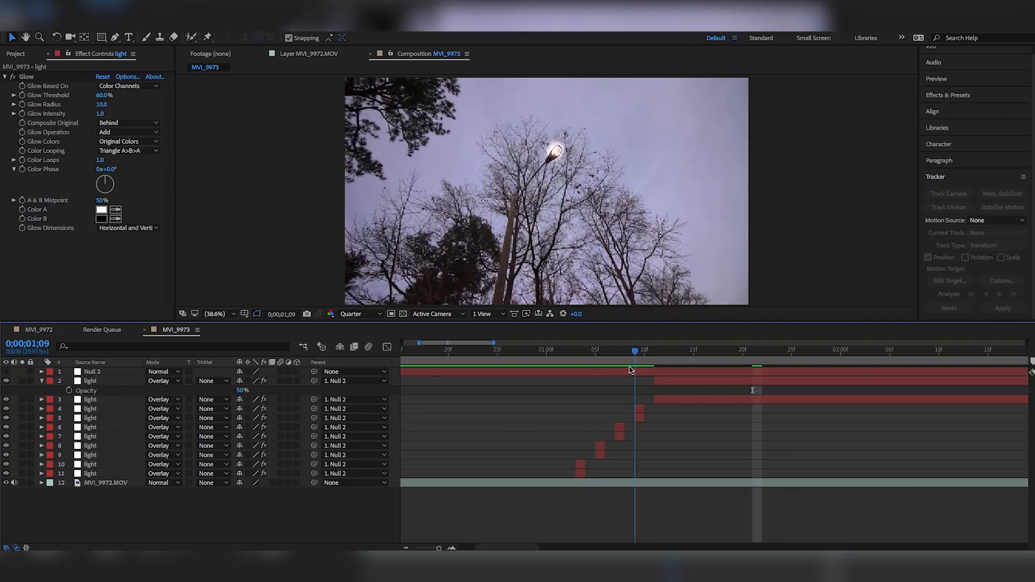
left_click(638, 410)
key("t")
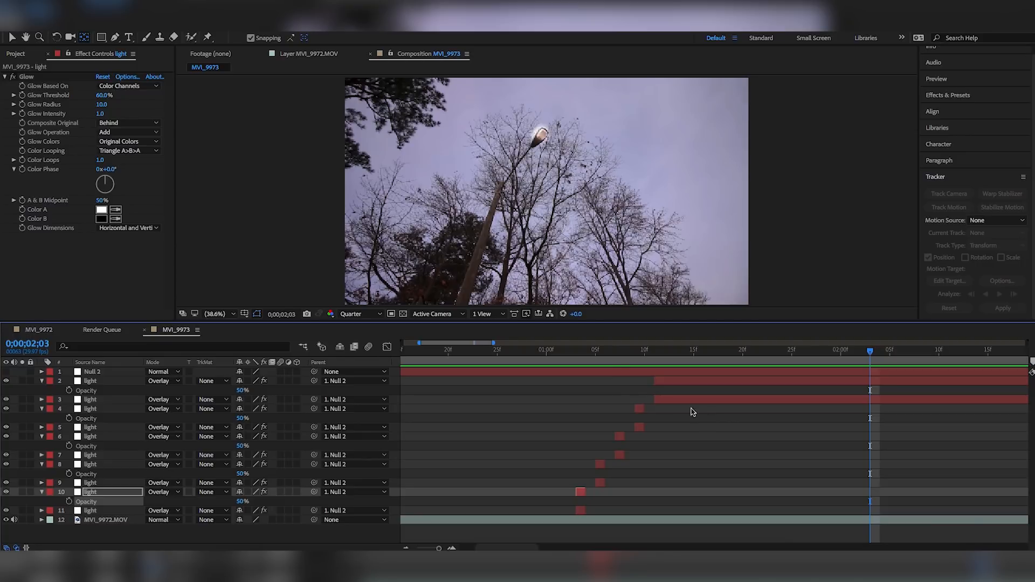
Play back the softened lamp flicker, restarting from 0;00;00;21 ahead of the first light segment
key("space")
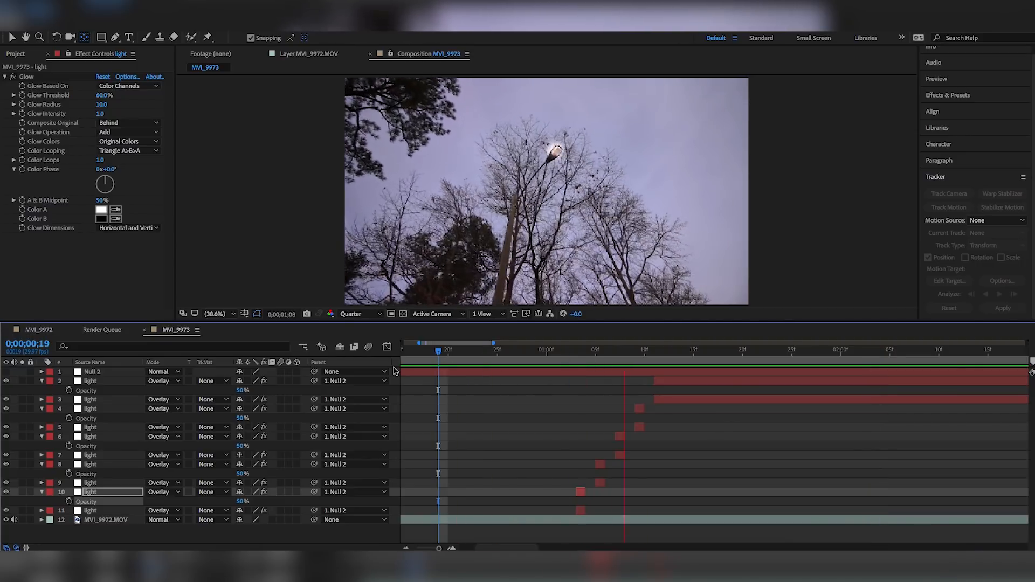
left_click(458, 360)
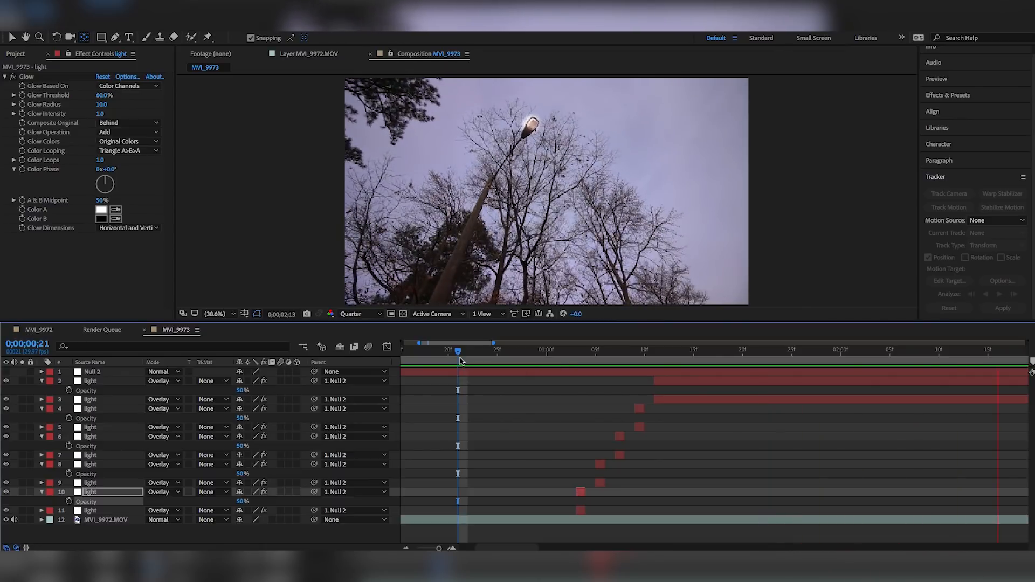
key("space")
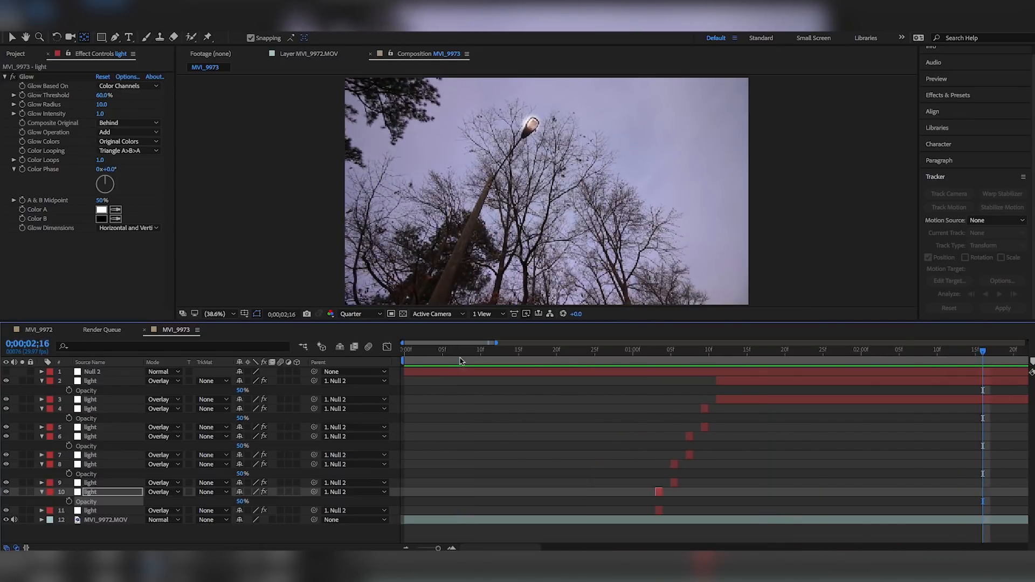